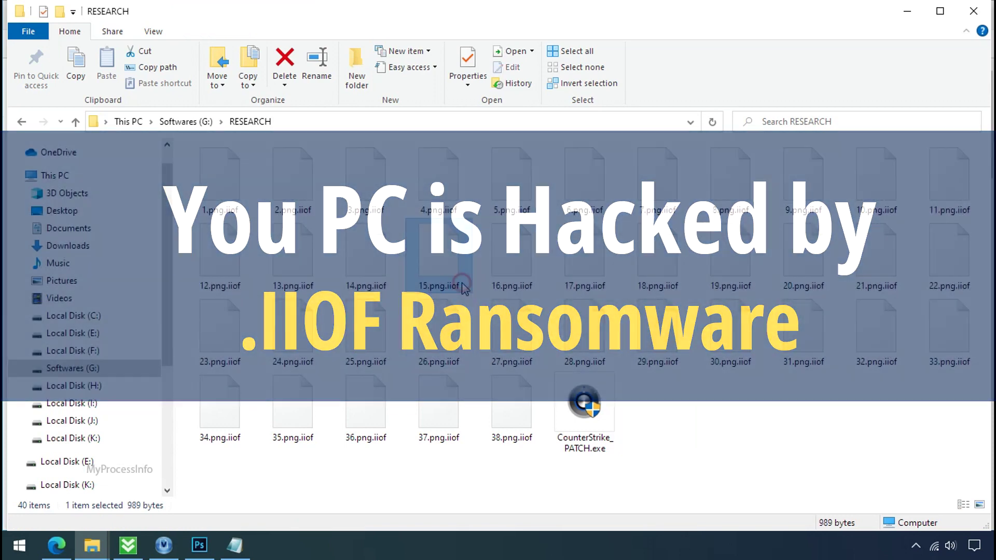
Check the sizes of encrypted files 15, 16, 17, 5, 4 and 14.png.iiof
{"action": "left_click", "coordinate": [456, 283]}
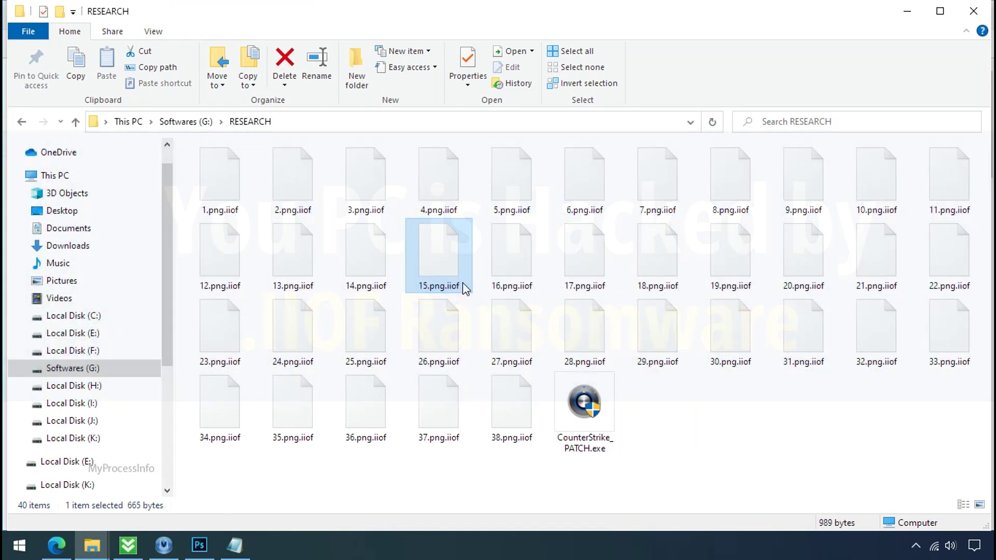
{"action": "left_click", "coordinate": [508, 271]}
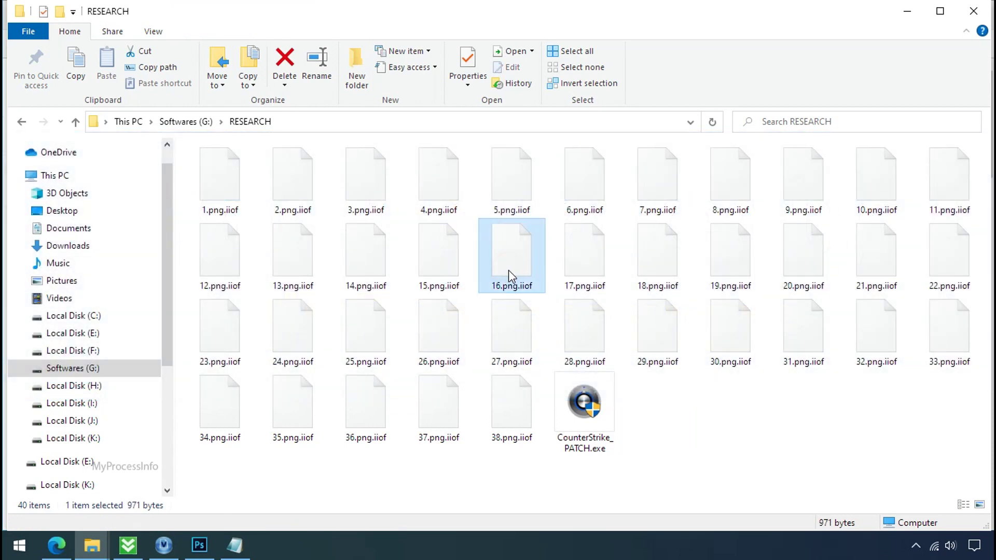
{"action": "left_click", "coordinate": [593, 267]}
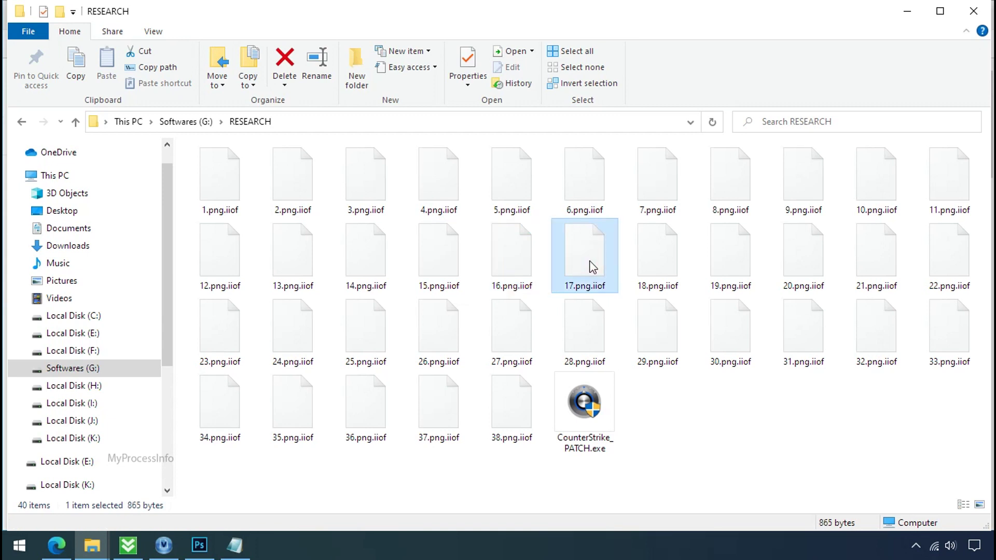
{"action": "left_click", "coordinate": [525, 214]}
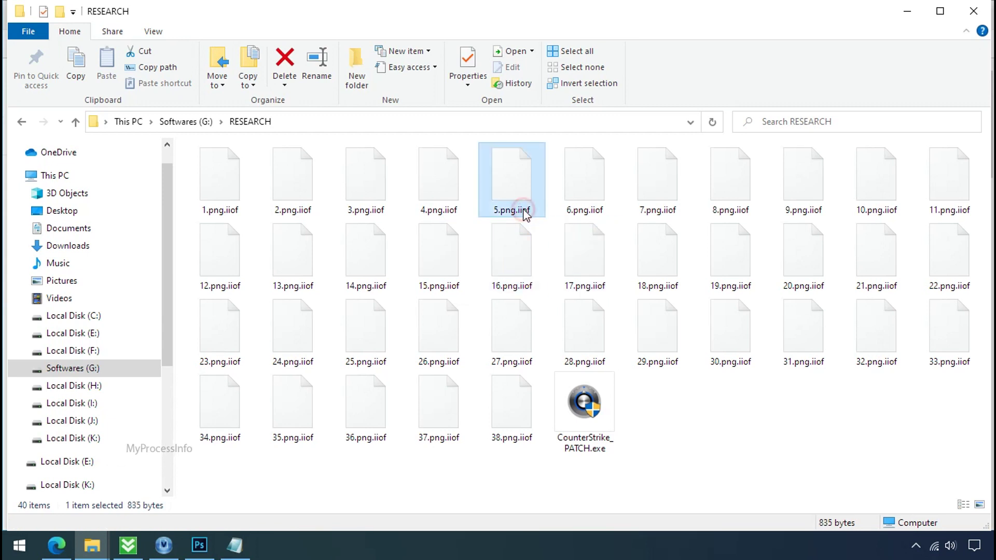
{"action": "left_click", "coordinate": [452, 191]}
{"action": "left_click", "coordinate": [375, 262]}
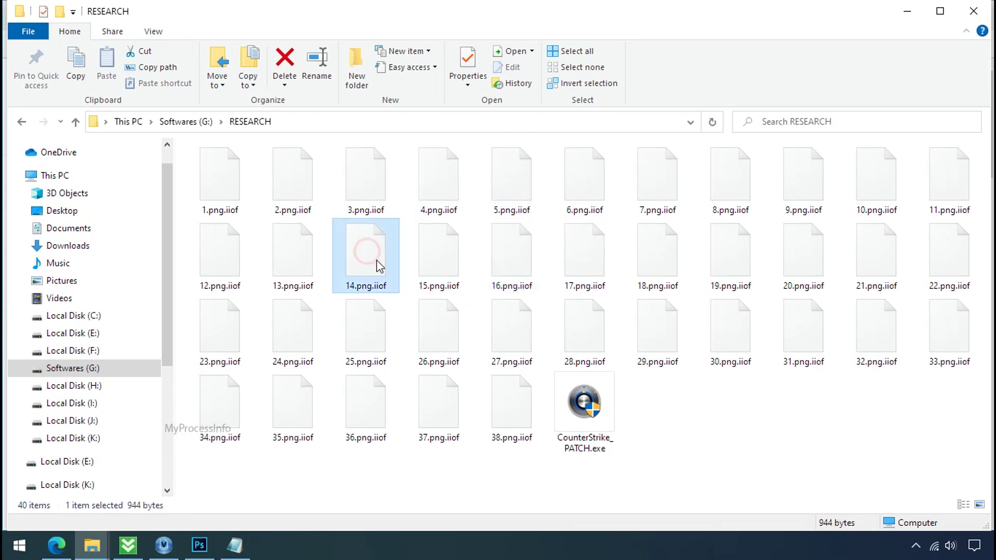
Start renaming 15.png.iiof with its iiof extension selected
{"action": "left_click", "coordinate": [438, 283]}
{"action": "left_click", "coordinate": [451, 285]}
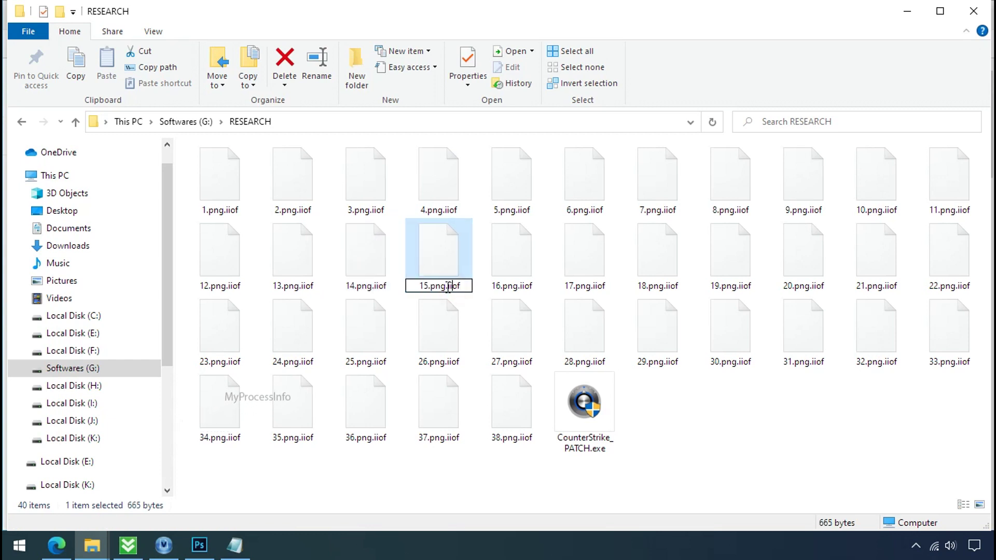
{"action": "left_click_drag", "start_coordinate": [447, 287], "coordinate": [471, 287]}
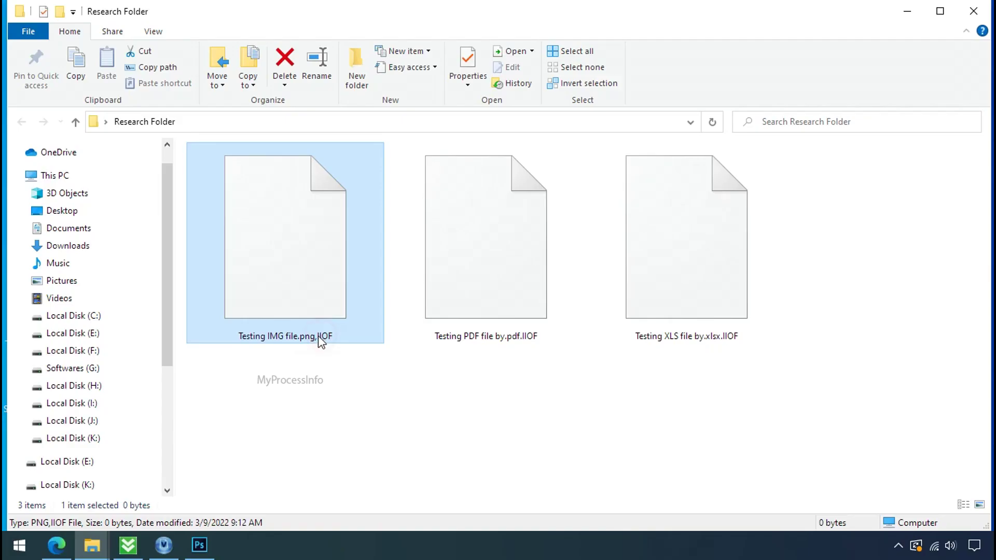
Strip .IIOF from Testing IMG file.png, accept the extension warning, and open it in Photos
{"action": "left_click", "coordinate": [317, 337]}
{"action": "left_click_drag", "start_coordinate": [319, 338], "coordinate": [352, 338]}
{"action": "key", "text": "BackSpace"}
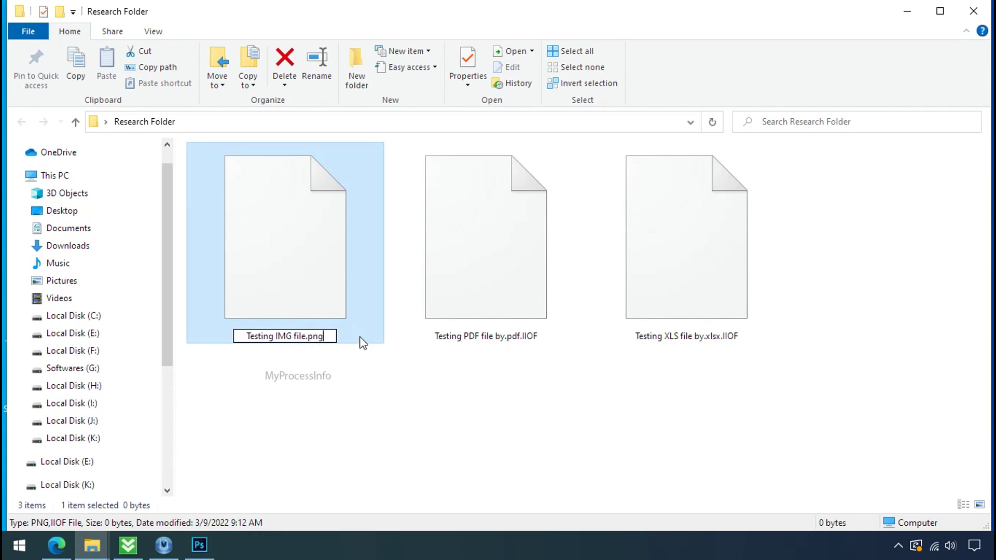
{"action": "key", "text": "Return"}
{"action": "left_click", "coordinate": [563, 279]}
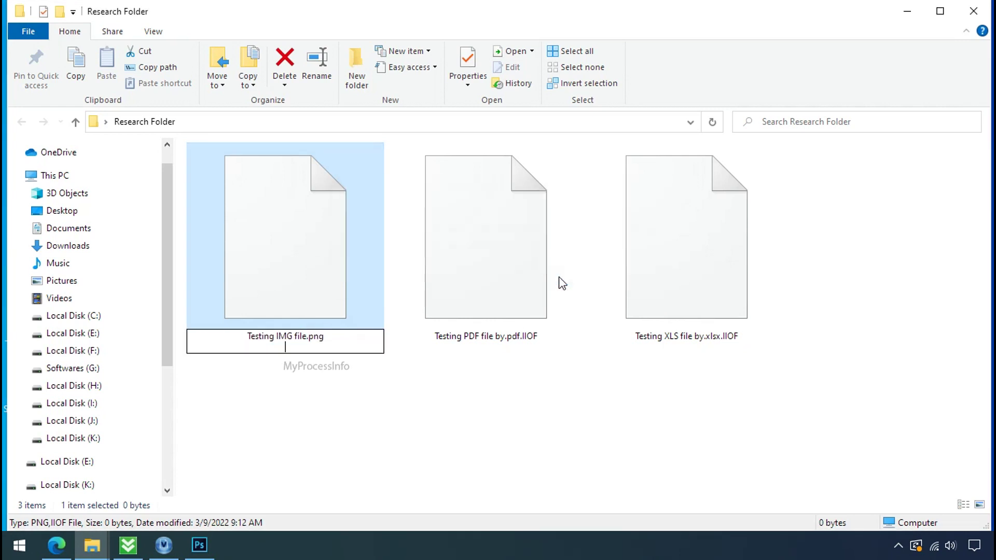
{"action": "double_click", "coordinate": [319, 314]}
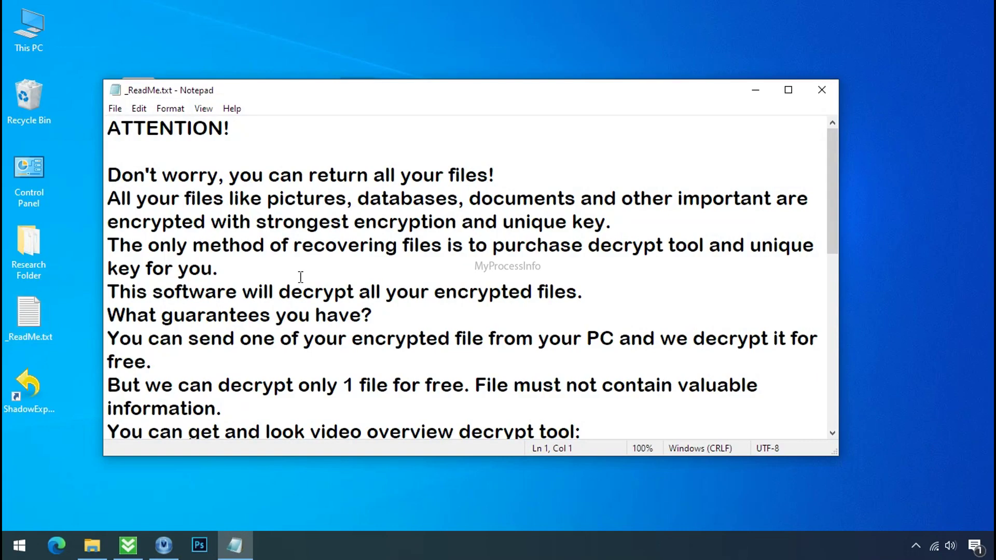
Review the ransom note's two contact e-mail addresses and personal ID, then close Notepad
{"action": "scroll", "coordinate": [300, 277], "scroll_direction": "down", "scroll_amount": 6}
{"action": "double_click", "coordinate": [265, 269]}
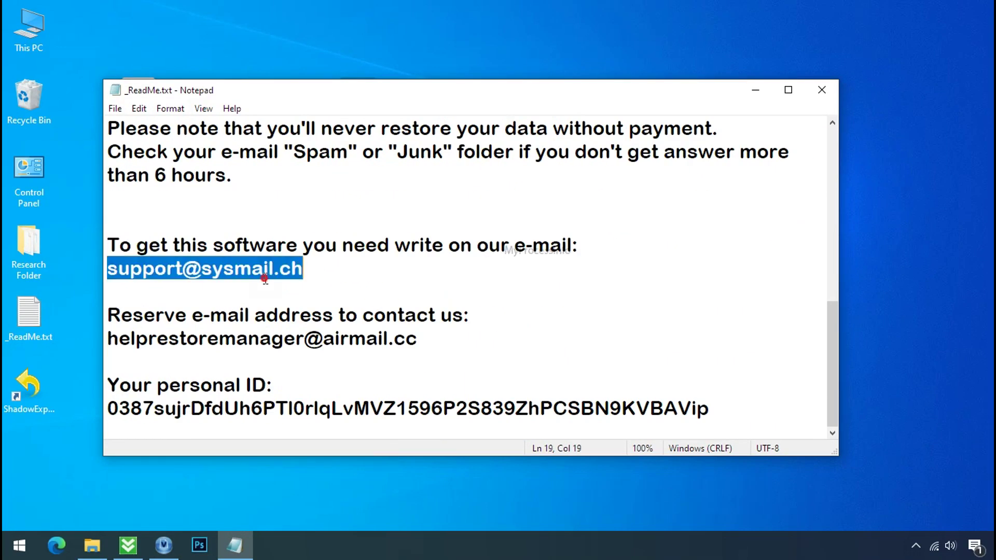
{"action": "double_click", "coordinate": [248, 337]}
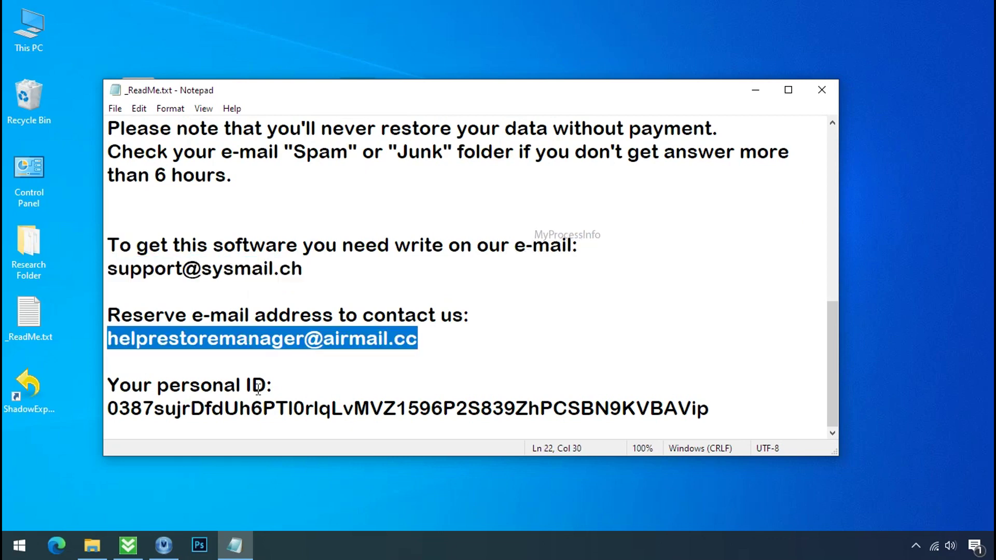
{"action": "double_click", "coordinate": [256, 409]}
{"action": "scroll", "coordinate": [293, 377], "scroll_direction": "up", "scroll_amount": 8}
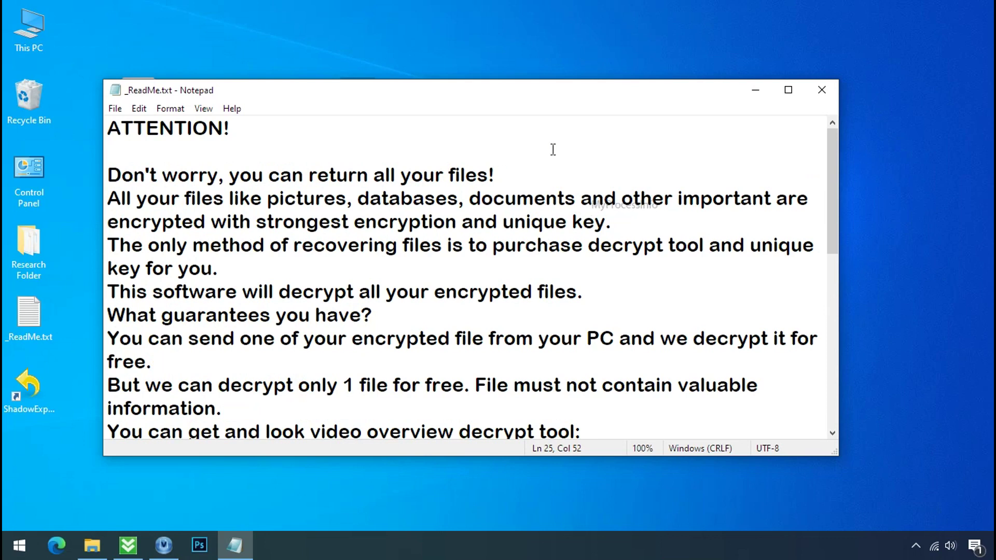
{"action": "left_click", "coordinate": [823, 93]}
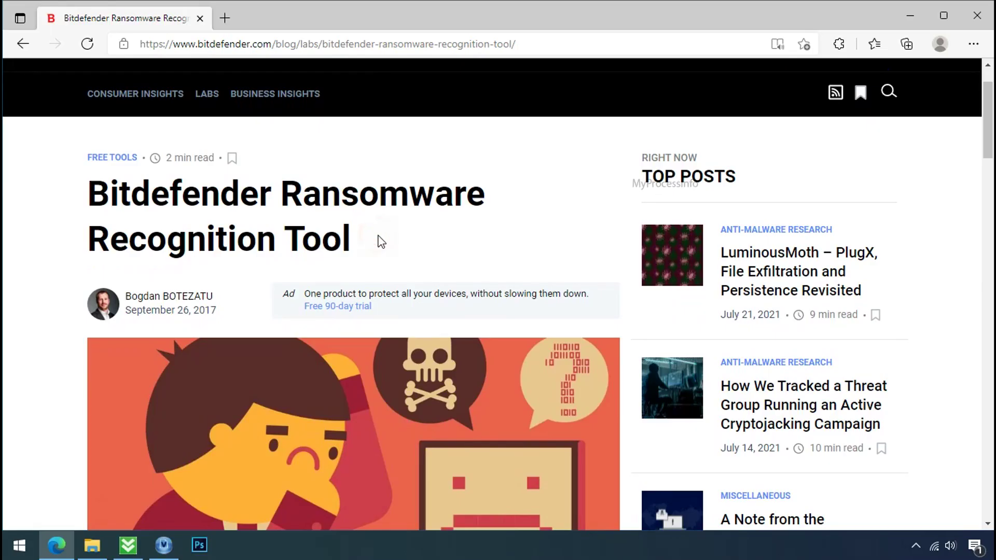
Download the Bitdefender Ransomware Recognition Tool from Bitdefender's page in Edge
{"action": "scroll", "coordinate": [380, 246], "scroll_direction": "down", "scroll_amount": 5}
{"action": "scroll", "coordinate": [380, 246], "scroll_direction": "down", "scroll_amount": 5}
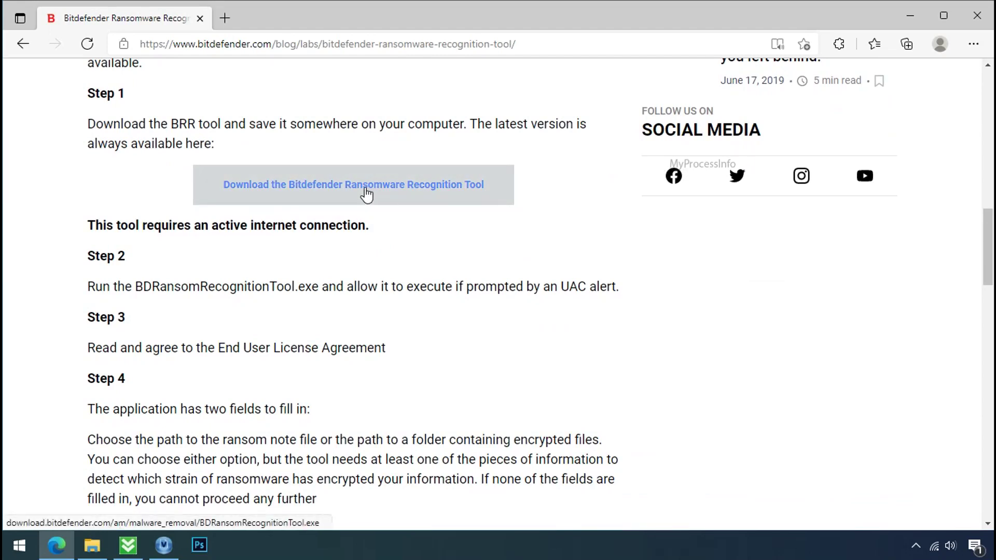
{"action": "left_click", "coordinate": [365, 192]}
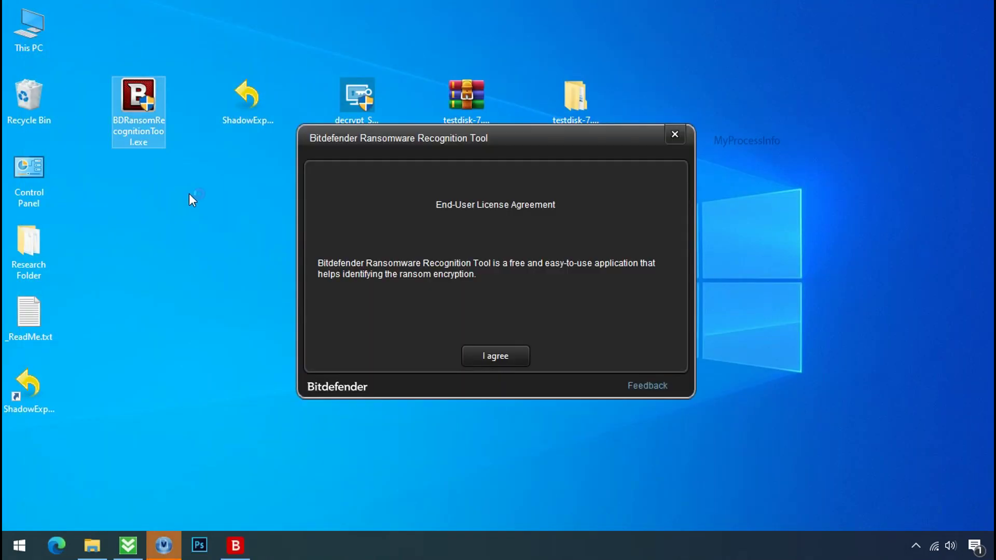
Accept the licence, scan _ReadMe.txt, see STOP ranked highest at 47%, then close the tool
{"action": "left_click", "coordinate": [492, 361]}
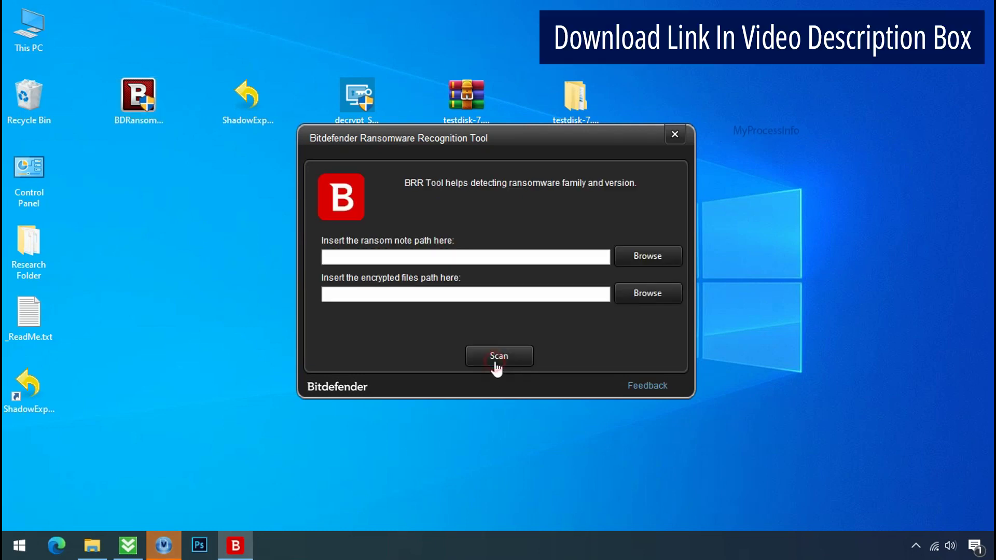
{"action": "left_click", "coordinate": [647, 257]}
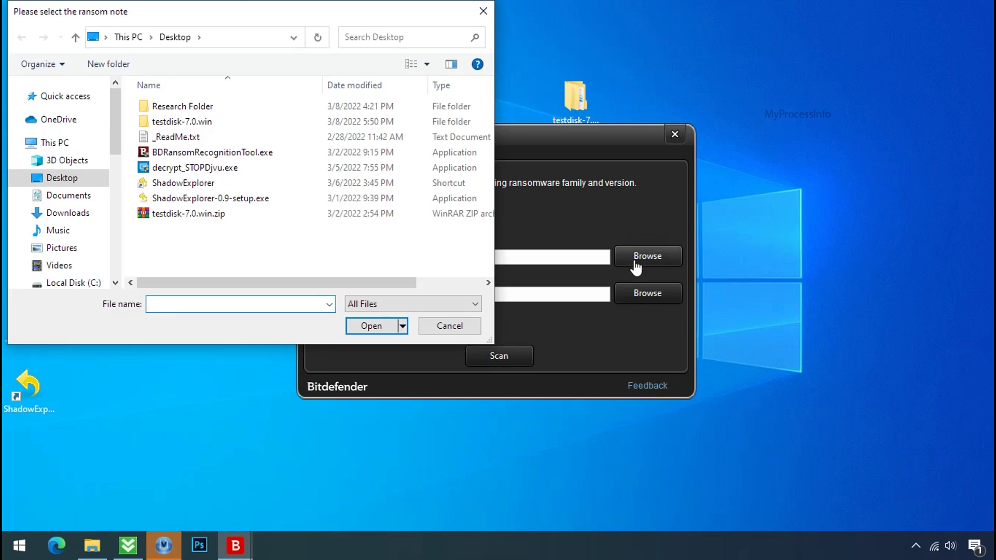
{"action": "double_click", "coordinate": [186, 136]}
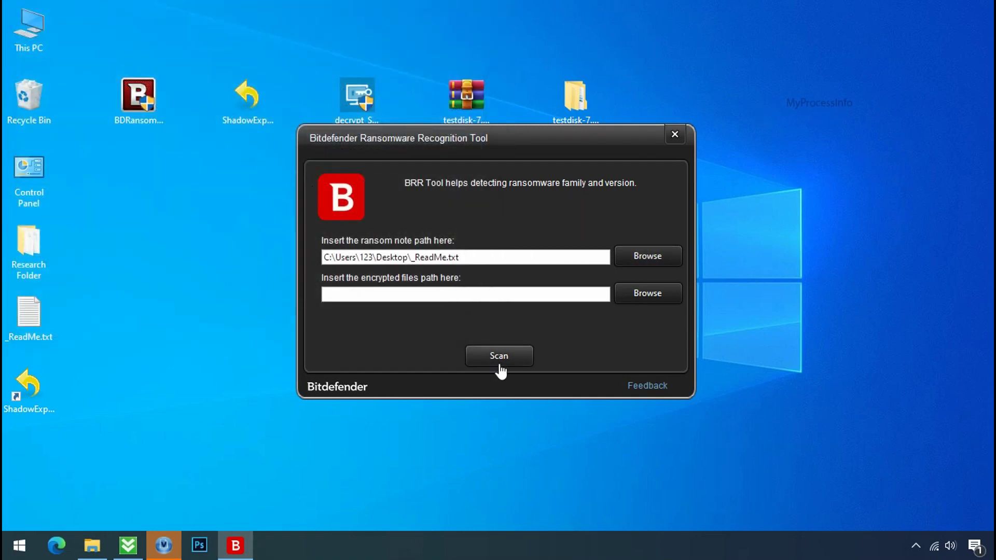
{"action": "left_click", "coordinate": [500, 369]}
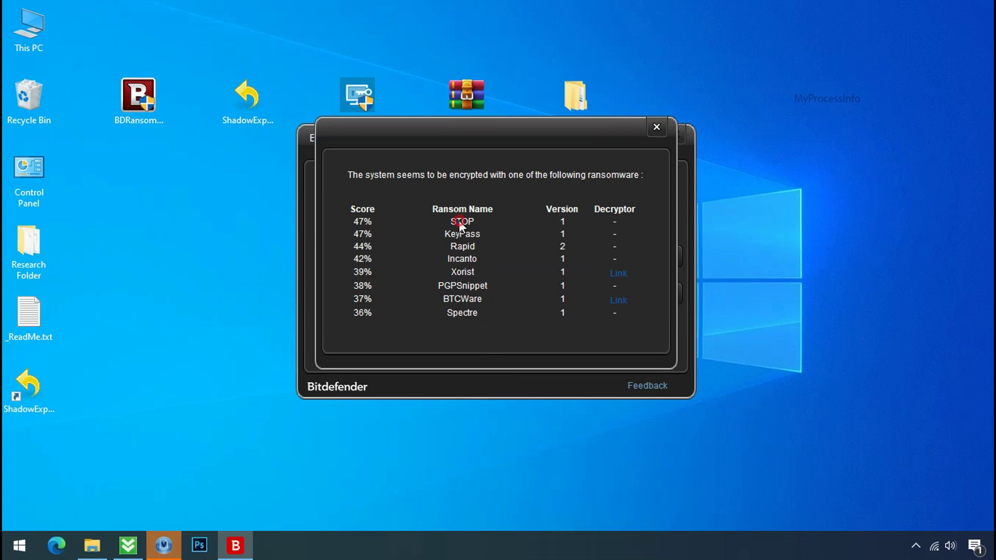
{"action": "left_click", "coordinate": [657, 127]}
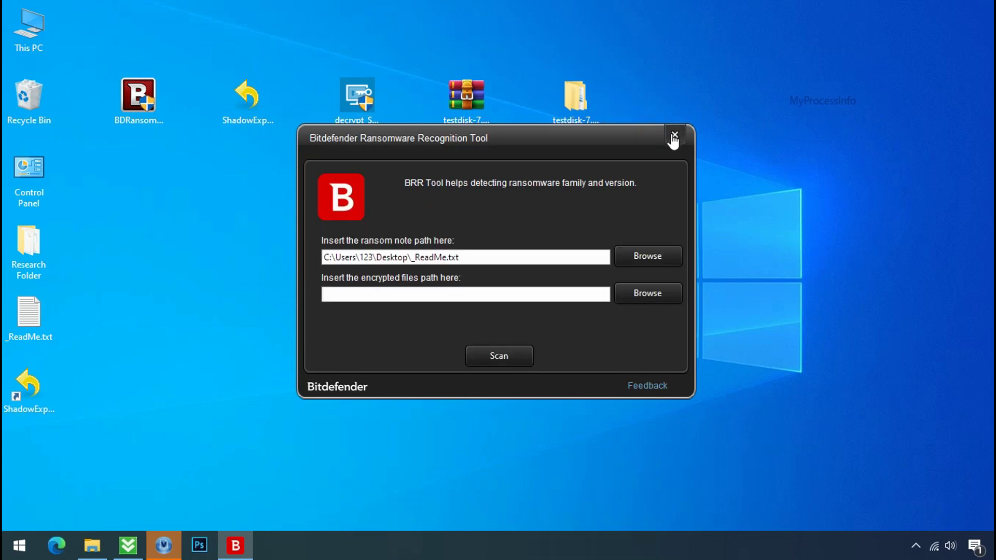
{"action": "left_click", "coordinate": [673, 136]}
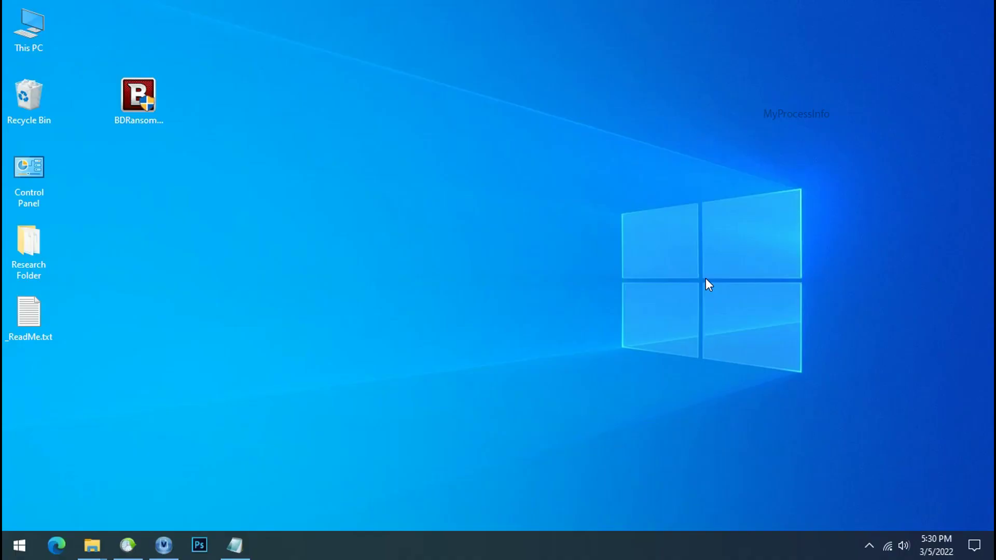
Search 'task sch' in the Start Menu and launch Task Scheduler
{"action": "left_click", "coordinate": [18, 544]}
{"action": "type", "text": "t"}
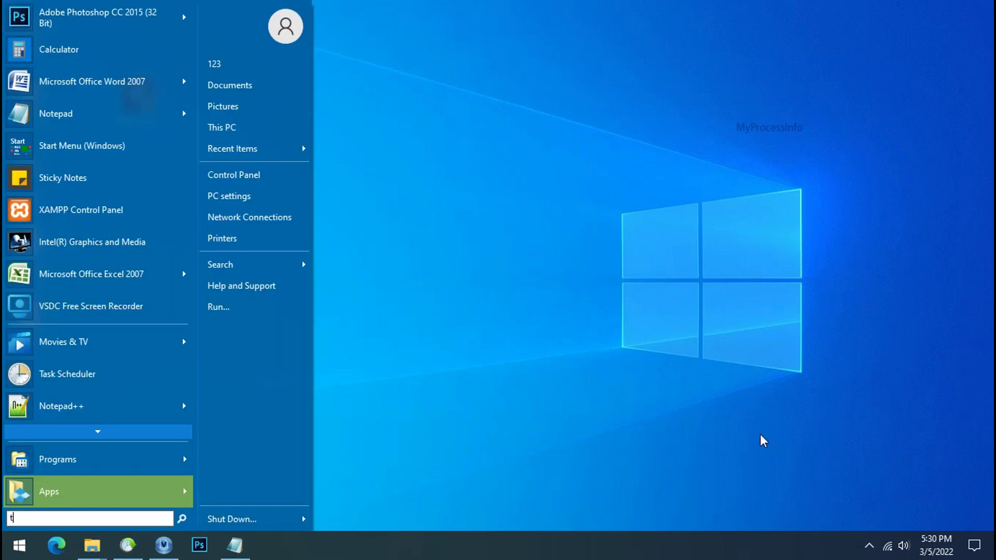
{"action": "type", "text": "ask sch"}
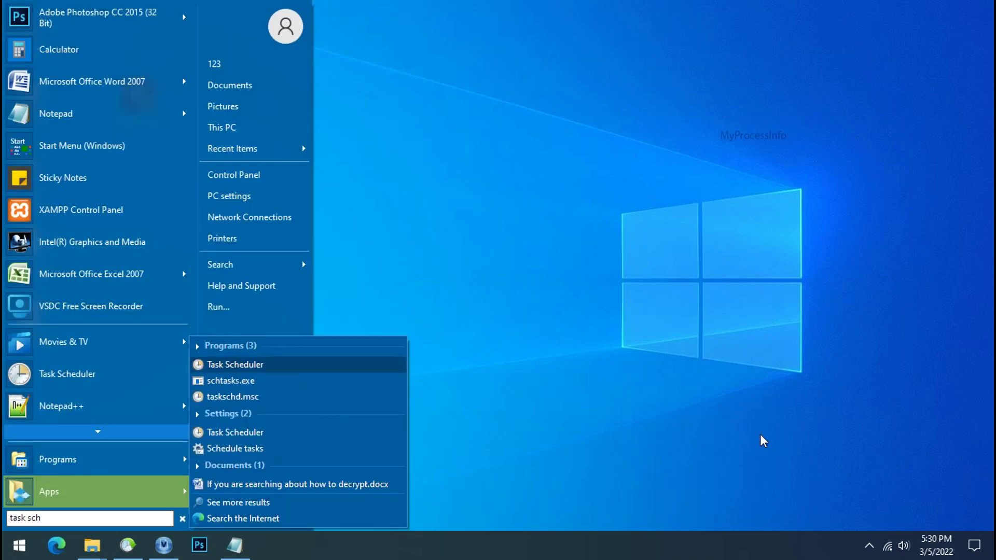
{"action": "left_click", "coordinate": [248, 363]}
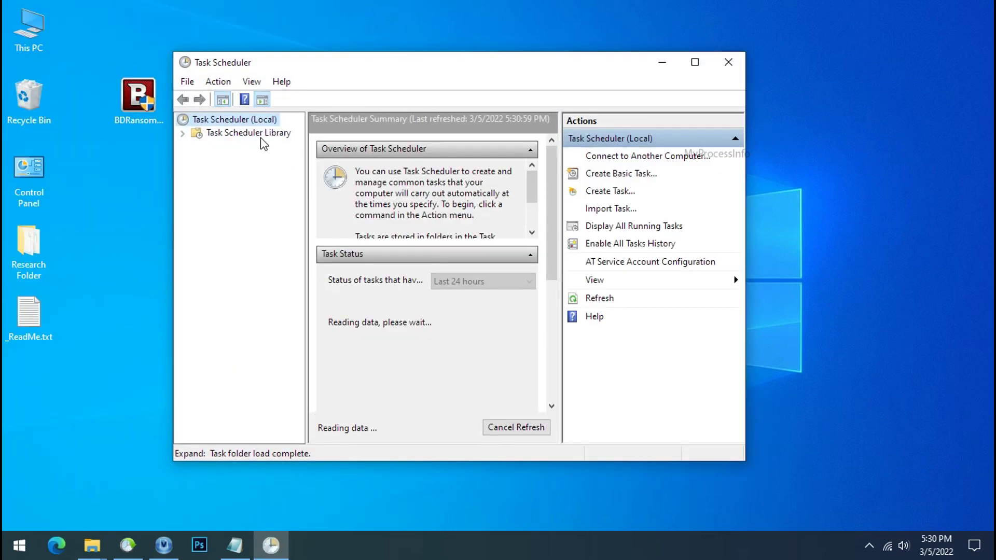
Open the Time Trigger Task's properties and edit its Start a program action
{"action": "left_click", "coordinate": [268, 134]}
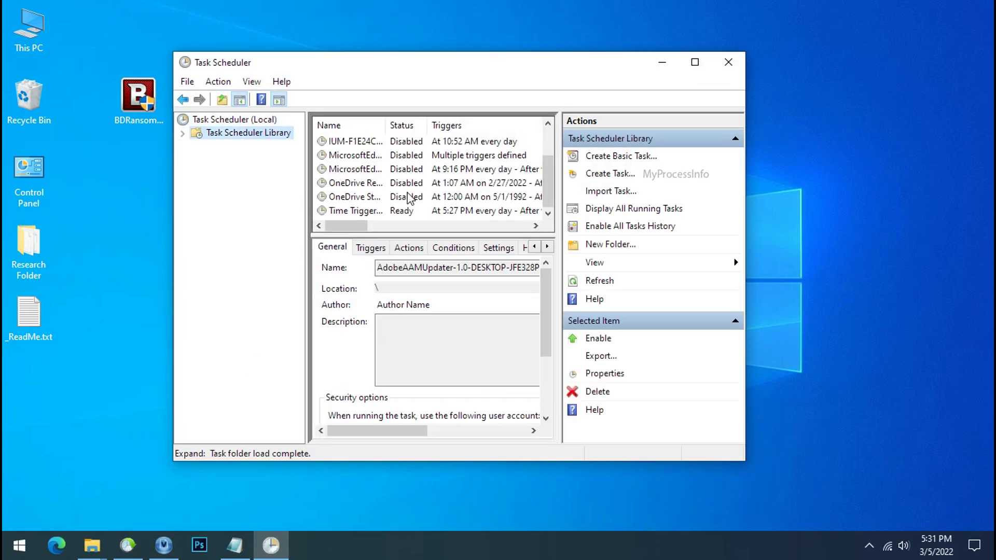
{"action": "left_click", "coordinate": [369, 212]}
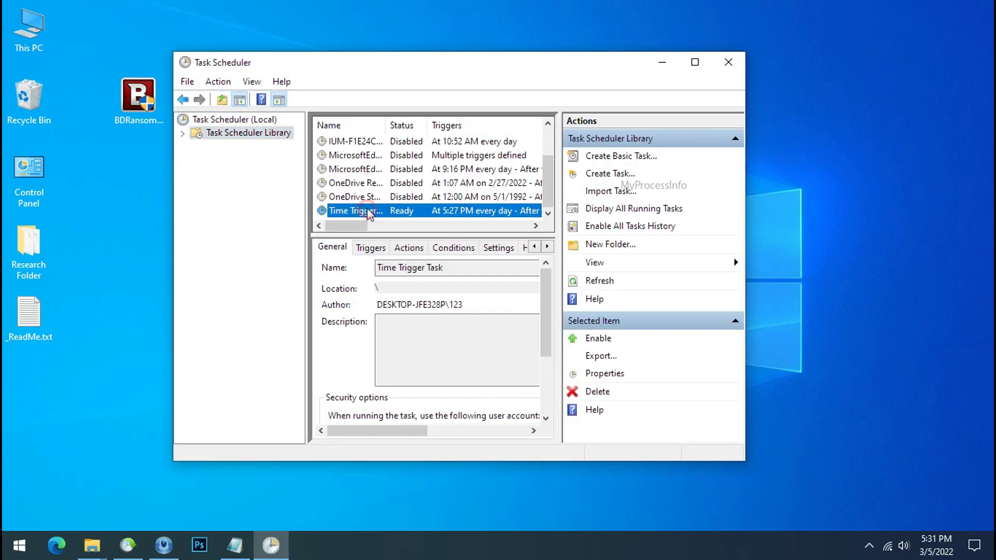
{"action": "left_click_drag", "start_coordinate": [445, 267], "coordinate": [289, 249]}
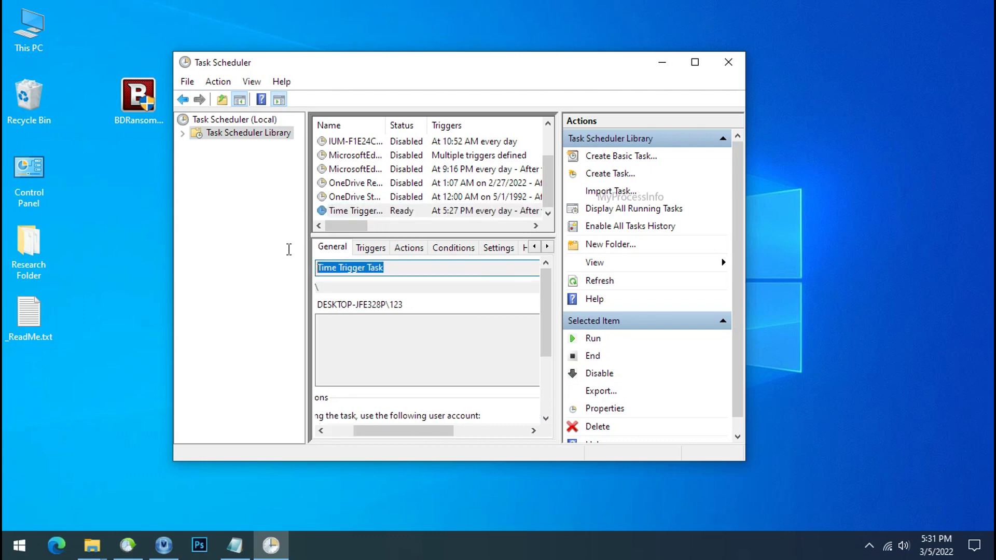
{"action": "left_click", "coordinate": [396, 217]}
{"action": "left_click", "coordinate": [396, 217]}
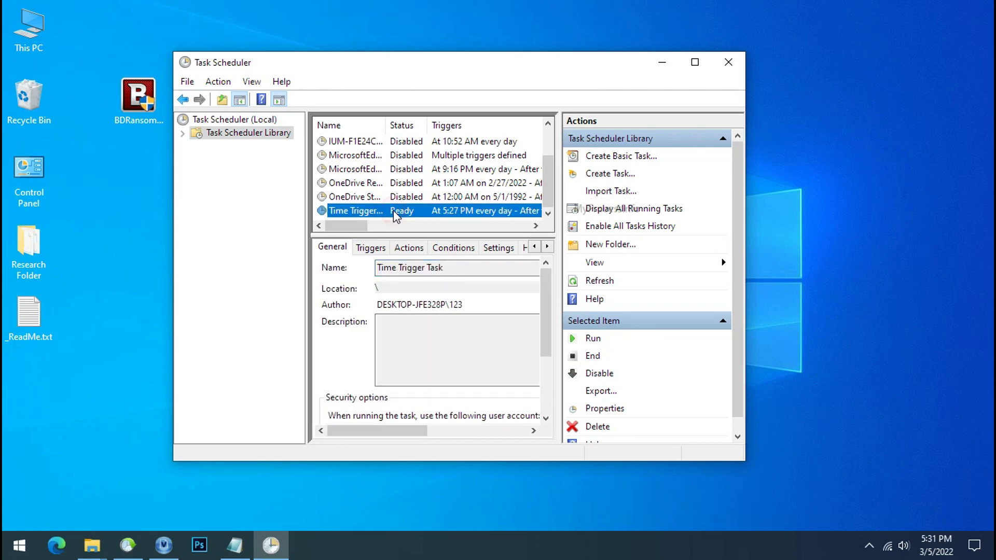
{"action": "double_click", "coordinate": [396, 216]}
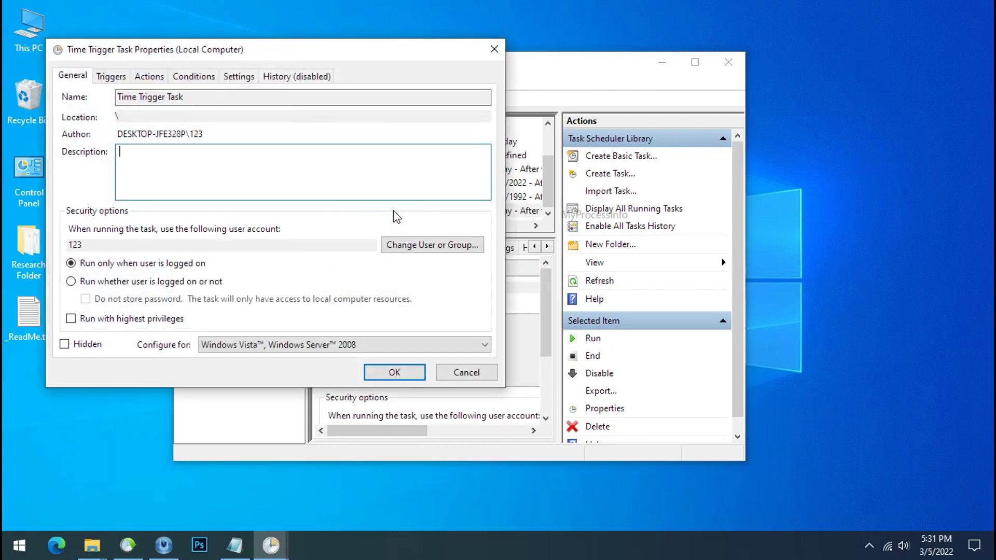
{"action": "left_click", "coordinate": [149, 76]}
{"action": "left_click", "coordinate": [233, 149]}
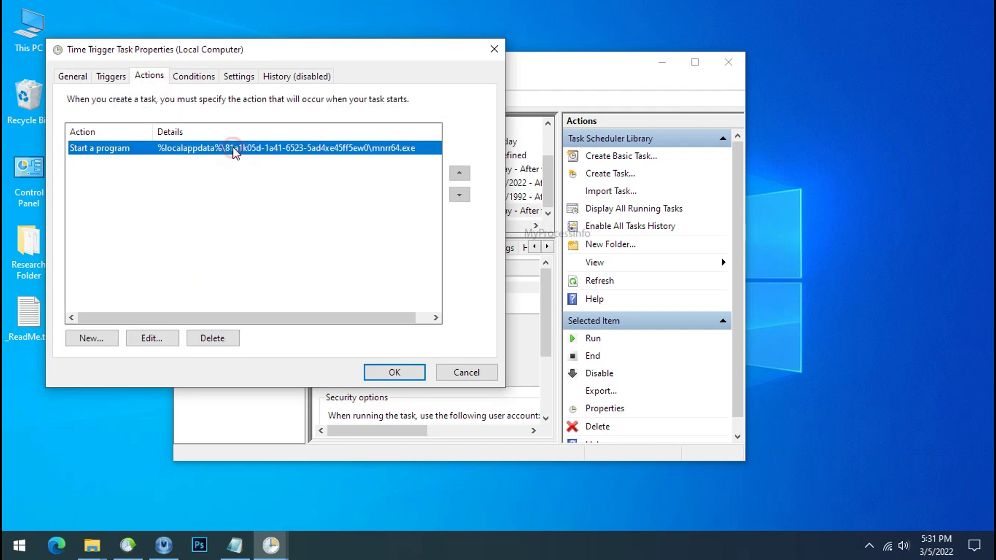
{"action": "double_click", "coordinate": [234, 150]}
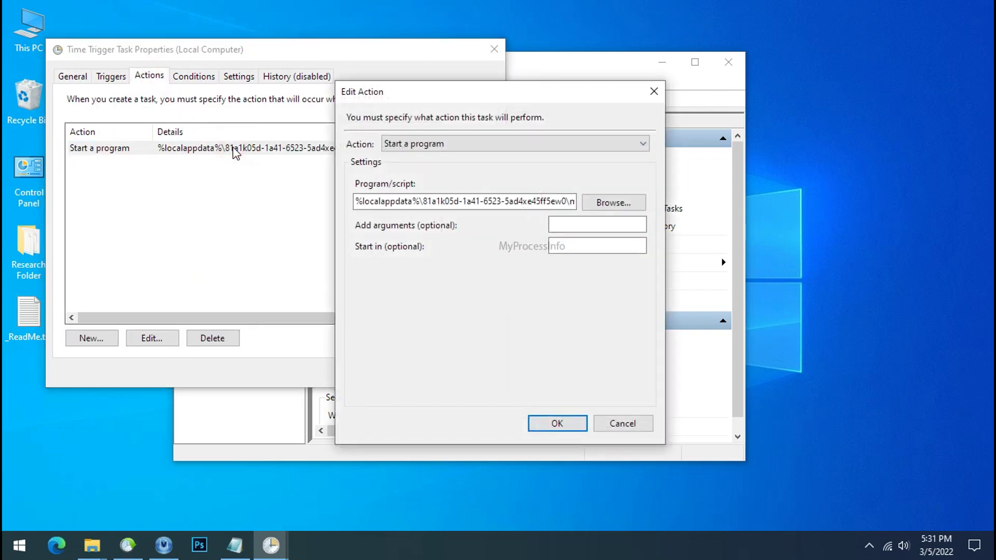
Copy the full mnrr64.exe path from the Program/script field
{"action": "right_click", "coordinate": [456, 205]}
{"action": "left_click", "coordinate": [492, 306]}
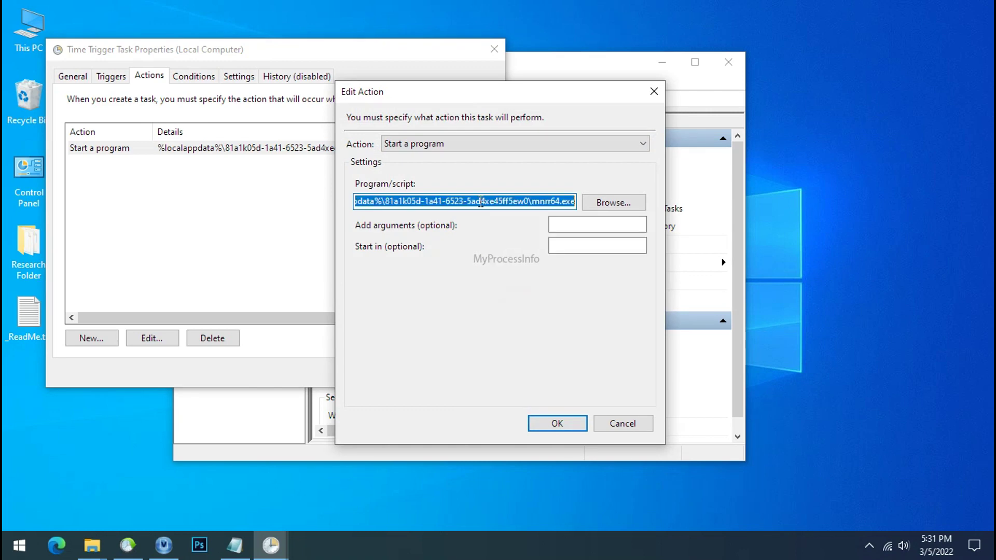
{"action": "right_click", "coordinate": [480, 201]}
{"action": "left_click", "coordinate": [511, 247]}
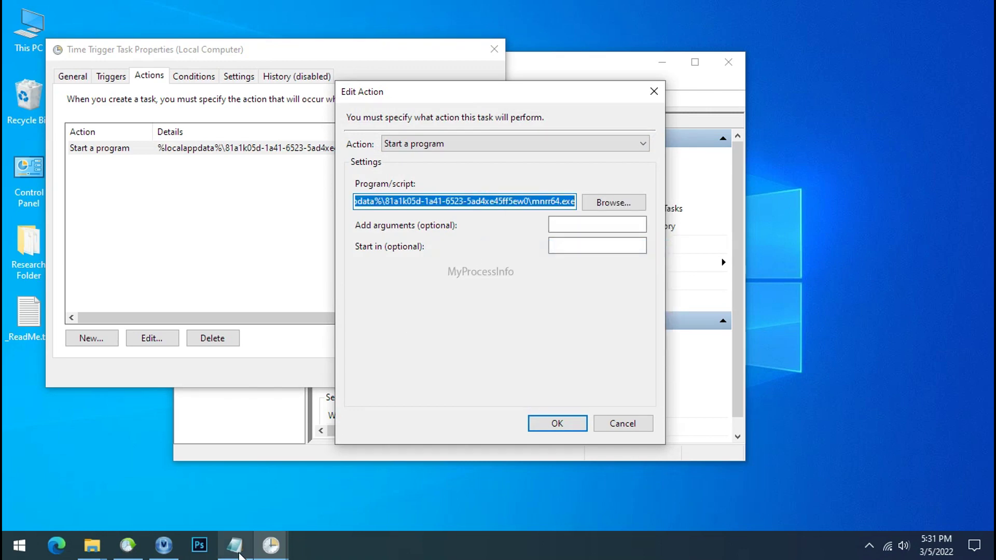
{"action": "left_click", "coordinate": [234, 544]}
Paste the %localappdata%\81a1k05d-1a41-6523-5ad4xe45ff5ew0\mnrr64.exe path into Notepad and highlight mnrr64.exe
{"action": "key", "text": "ctrl+v"}
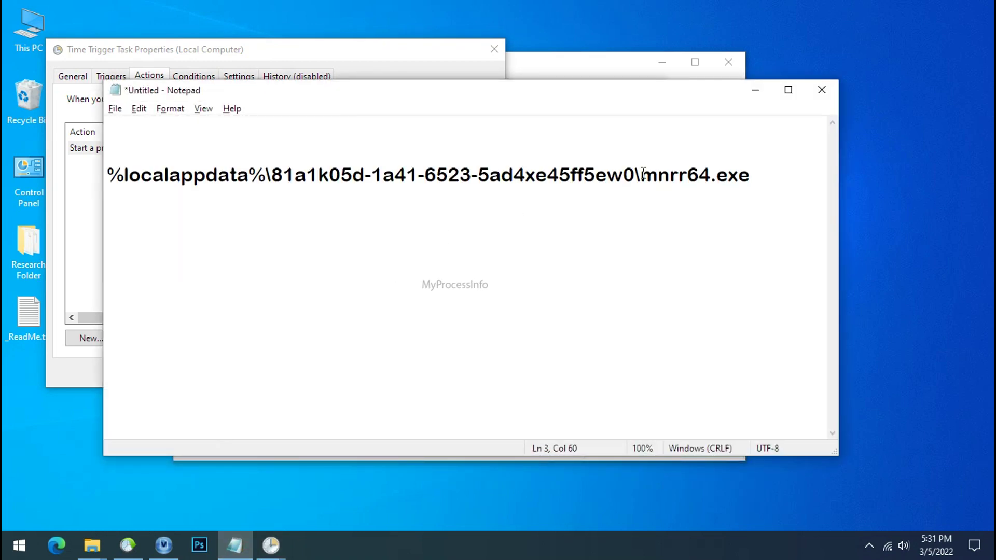
{"action": "left_click_drag", "start_coordinate": [751, 176], "coordinate": [104, 168]}
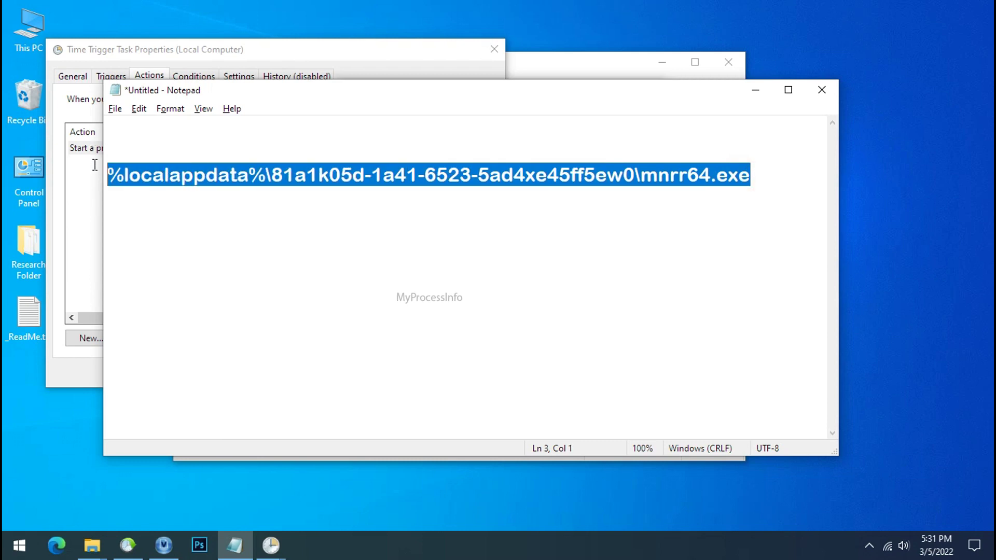
{"action": "left_click", "coordinate": [638, 200]}
{"action": "left_click_drag", "start_coordinate": [642, 175], "coordinate": [765, 173]}
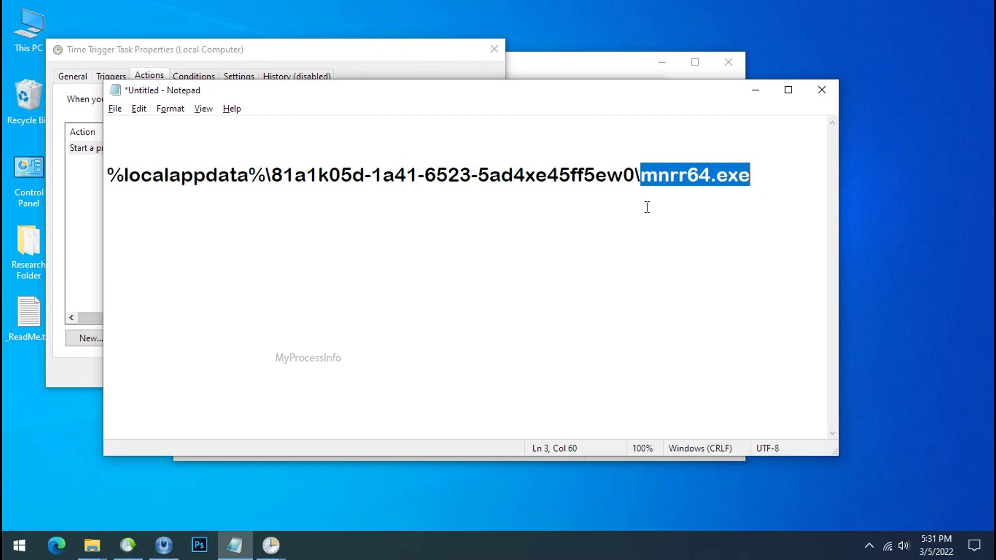
Close the Edit Action and Properties dialogs, then delete the Time Trigger Task
{"action": "left_click", "coordinate": [756, 90]}
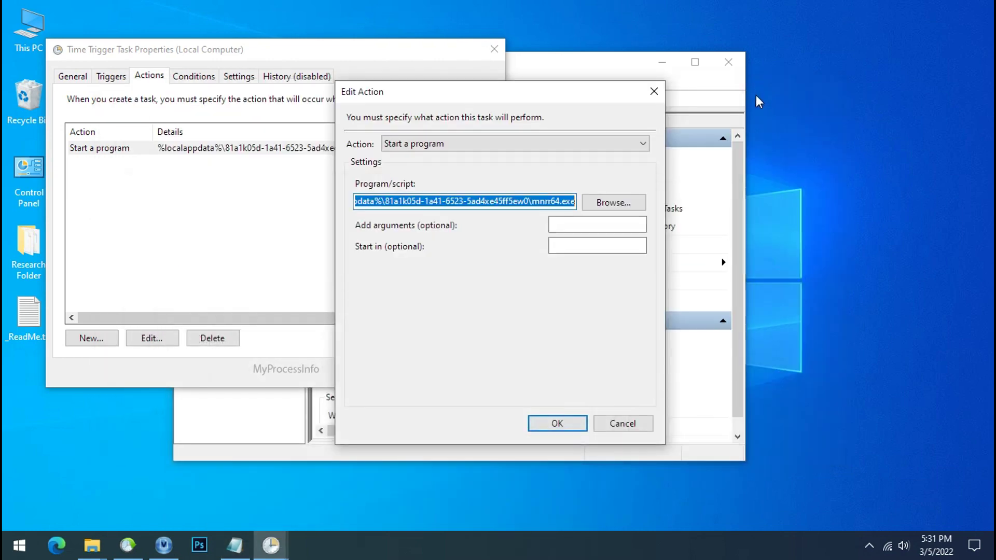
{"action": "left_click", "coordinate": [634, 424]}
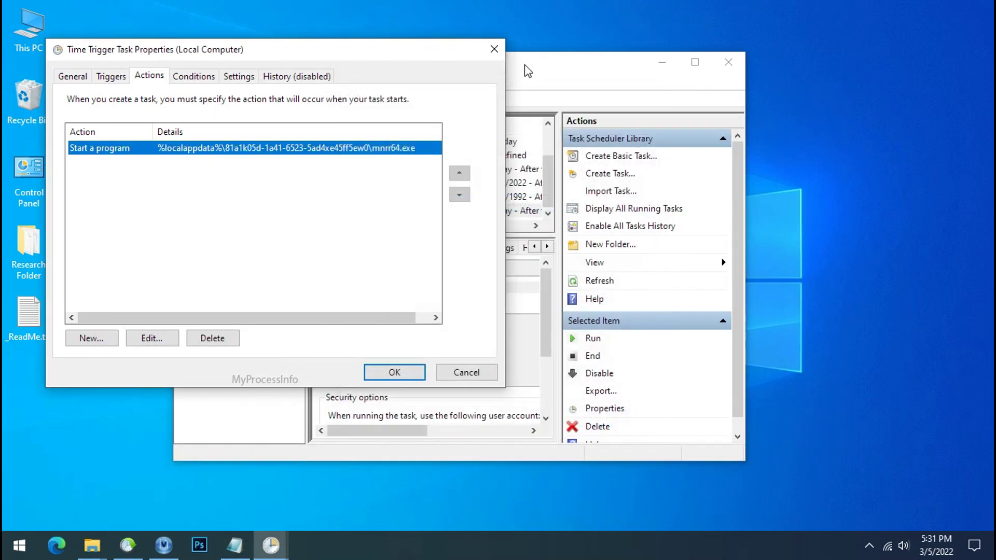
{"action": "left_click", "coordinate": [503, 49]}
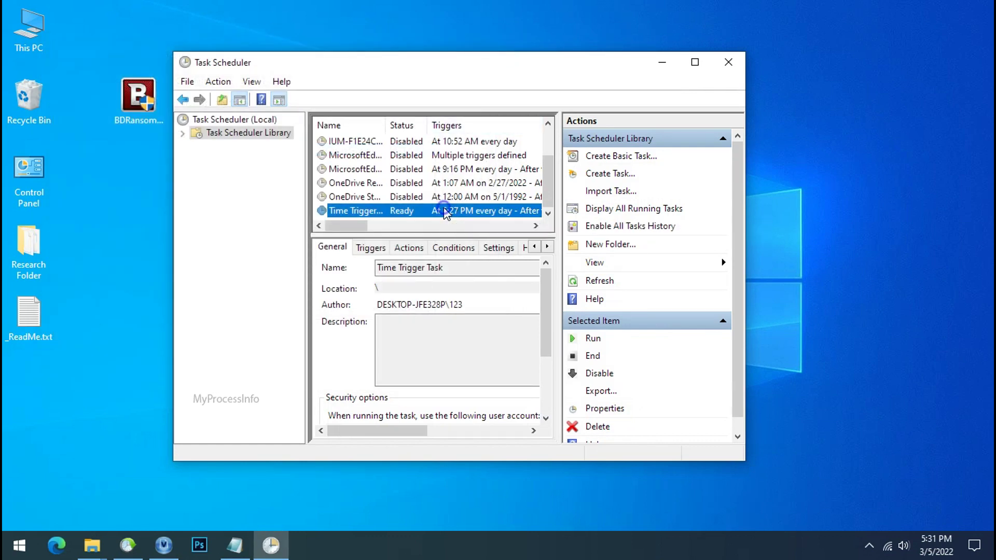
{"action": "right_click", "coordinate": [445, 213]}
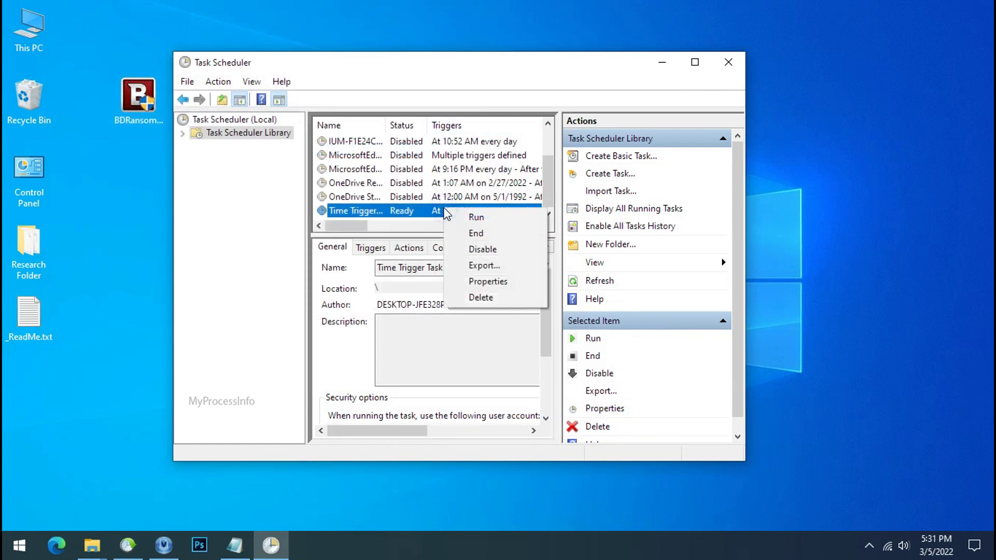
{"action": "left_click", "coordinate": [483, 298]}
{"action": "left_click", "coordinate": [497, 323]}
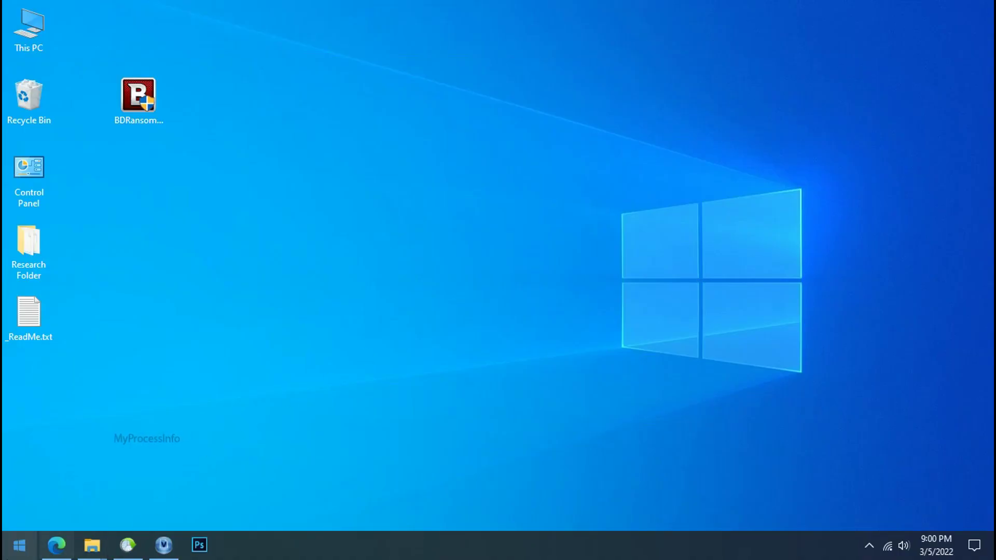
Open the AppData\Local folder by searching %LOCALAPPDATA% from Start
{"action": "left_click", "coordinate": [19, 545]}
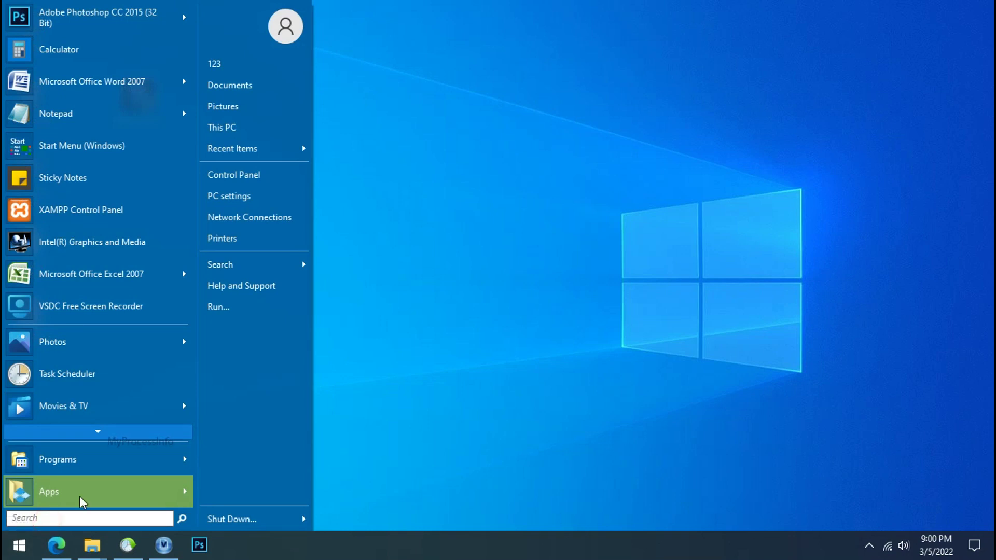
{"action": "type", "text": "%LOCALAPP"}
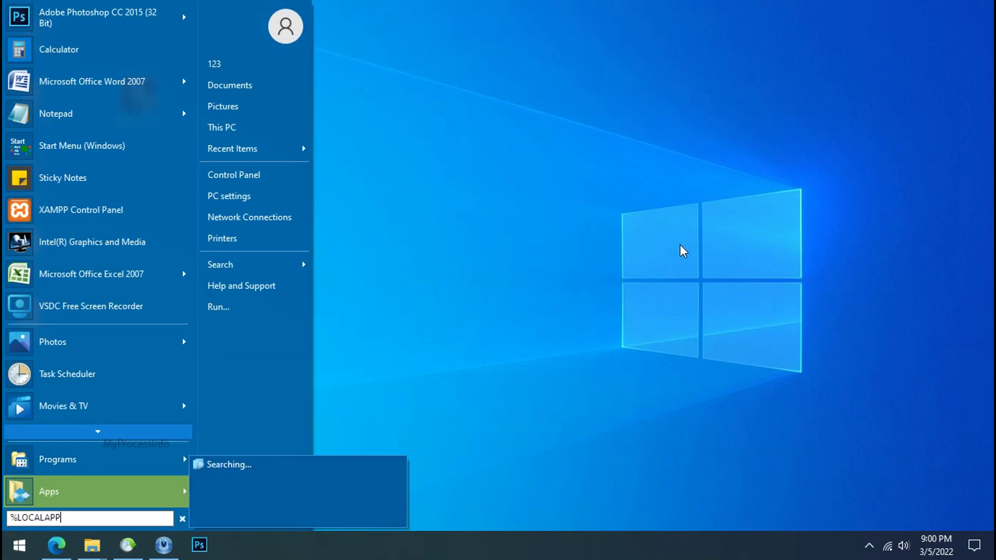
{"action": "type", "text": "DATA%"}
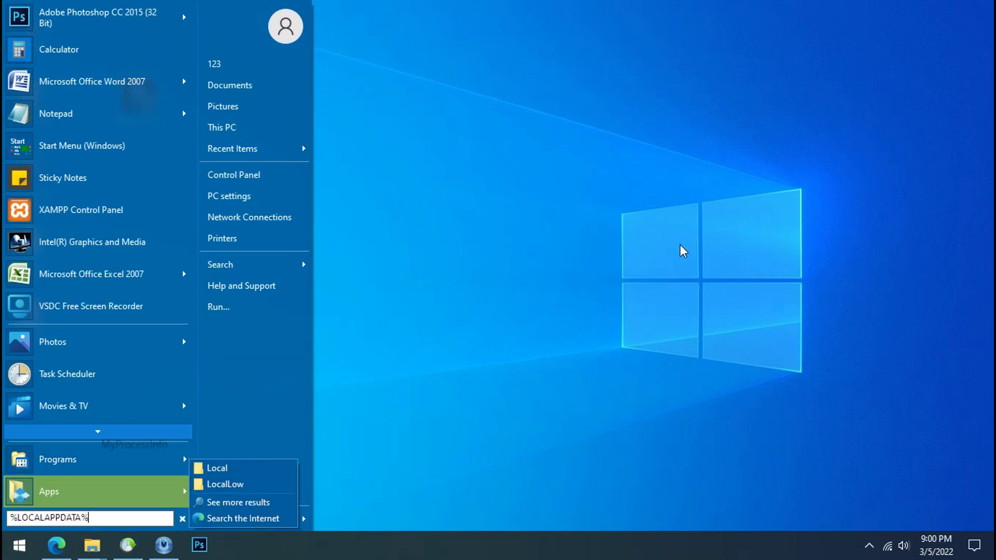
{"action": "key", "text": "Return"}
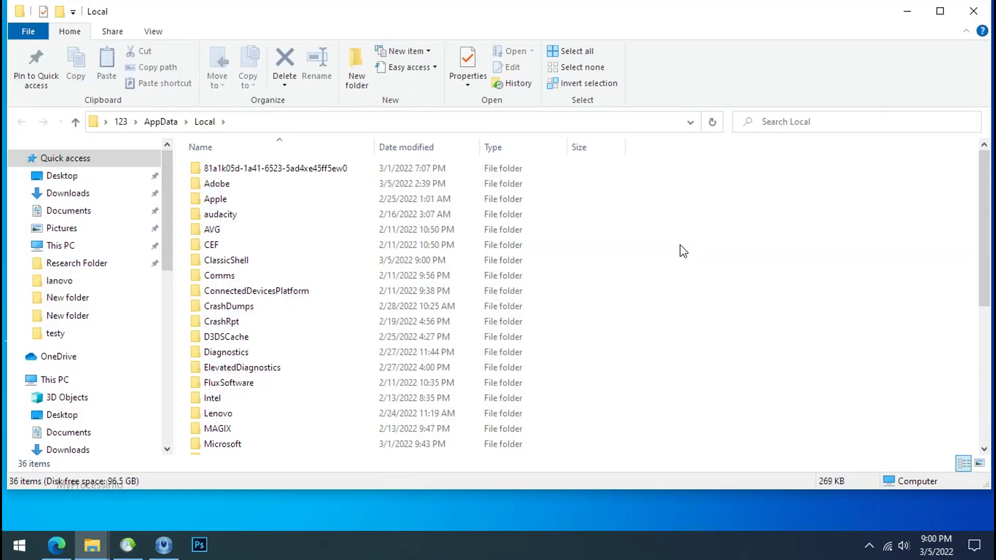
In folder 81a1k05d-1a41-6523-5ad4xe45ff5ew0, try deleting Mnrr64.exe despite access denied, then close Explorer
{"action": "left_click", "coordinate": [295, 173]}
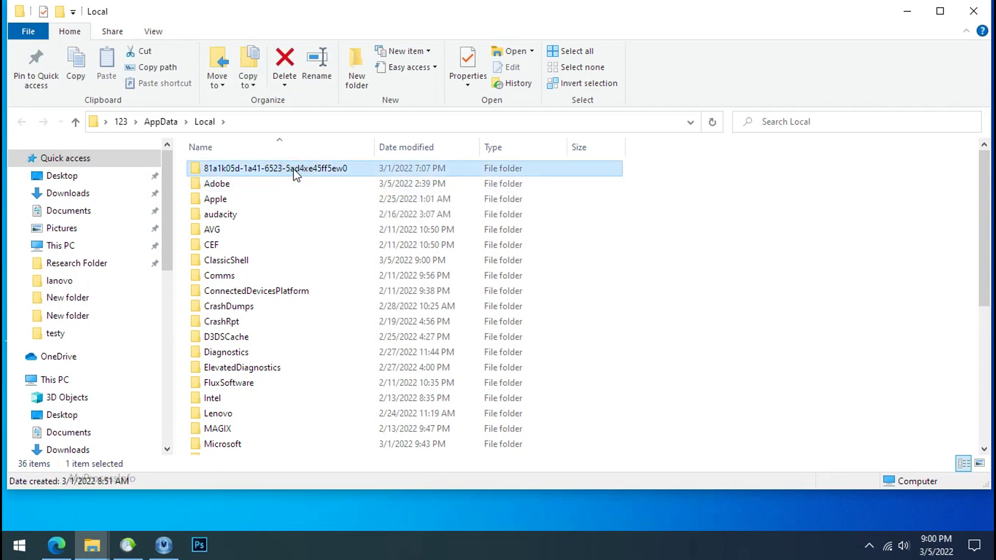
{"action": "double_click", "coordinate": [296, 173]}
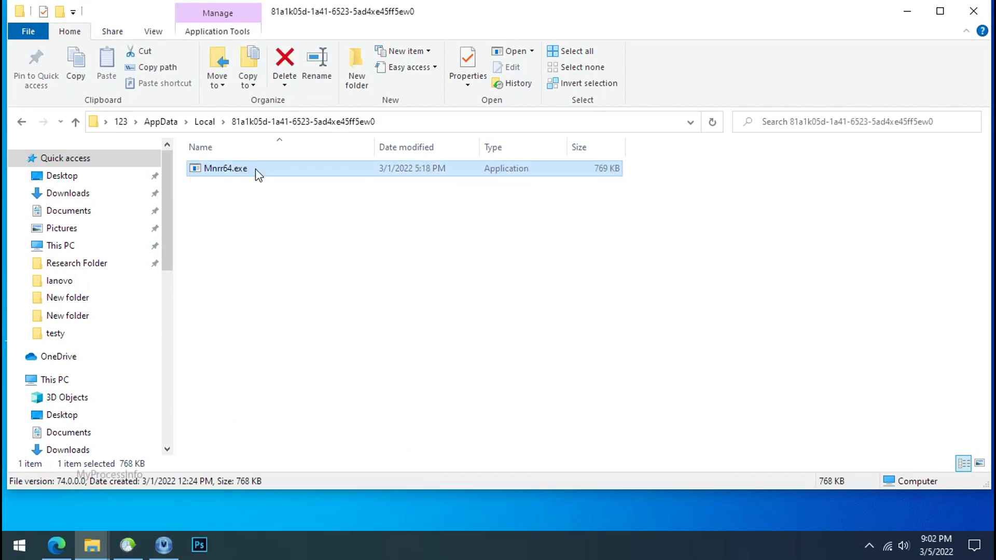
{"action": "right_click", "coordinate": [230, 171]}
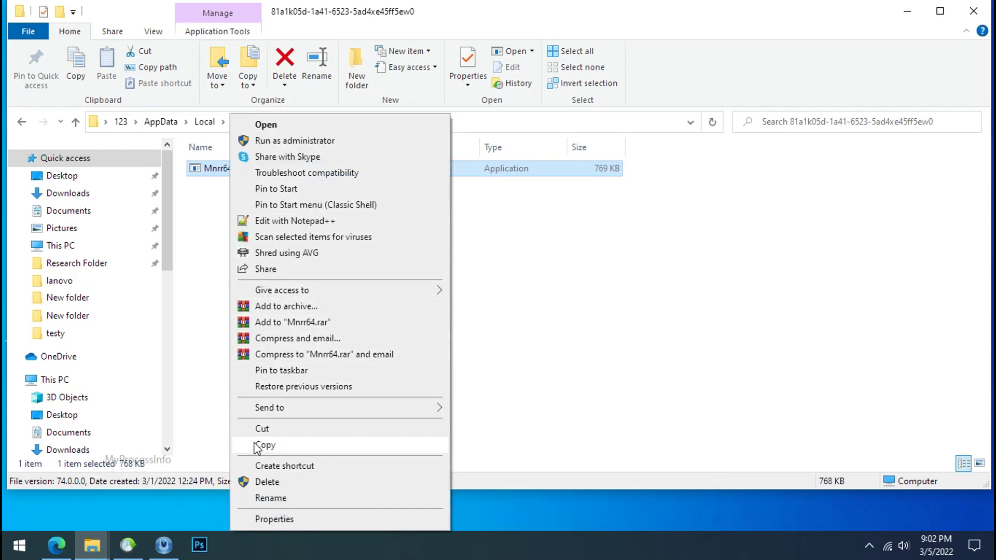
{"action": "left_click", "coordinate": [273, 482]}
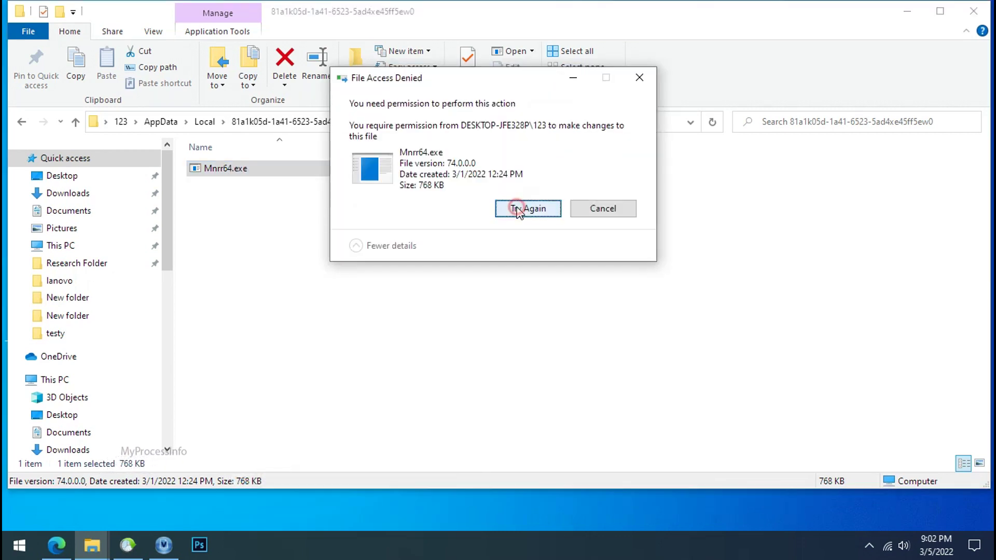
{"action": "left_click", "coordinate": [517, 209]}
{"action": "left_click", "coordinate": [518, 209]}
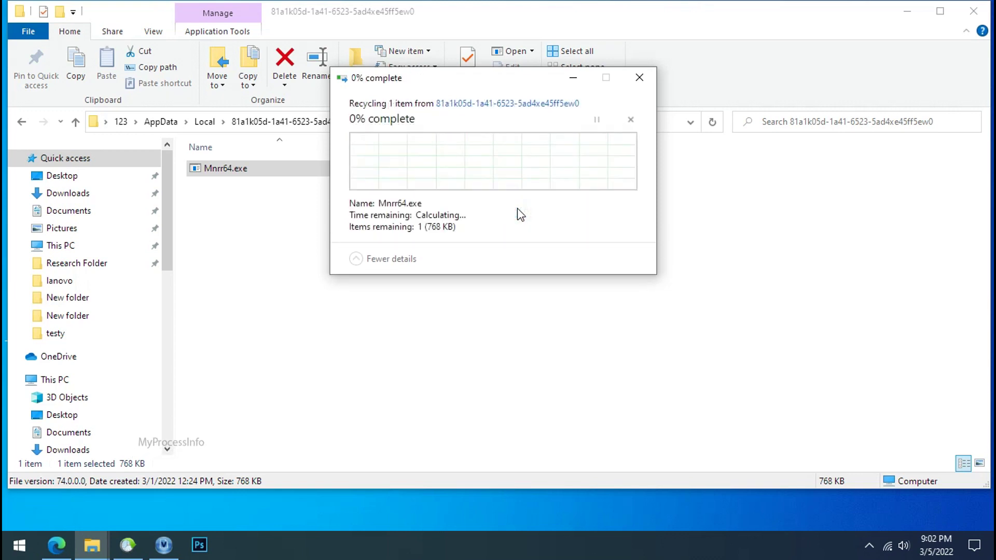
{"action": "left_click", "coordinate": [518, 209]}
{"action": "left_click", "coordinate": [972, 13]}
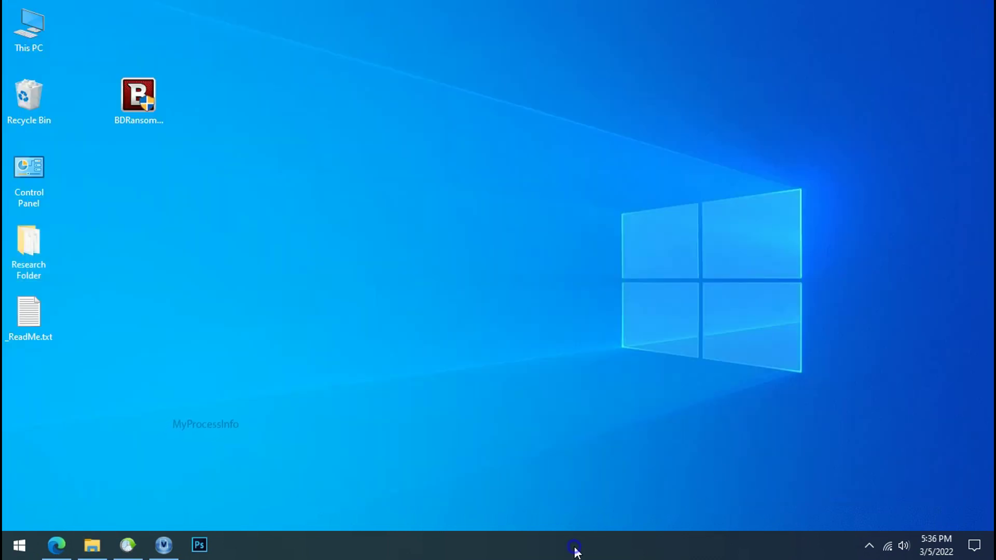
Open Task Manager and find the two running Mnrr64.exe (32 bit) processes
{"action": "right_click", "coordinate": [574, 551]}
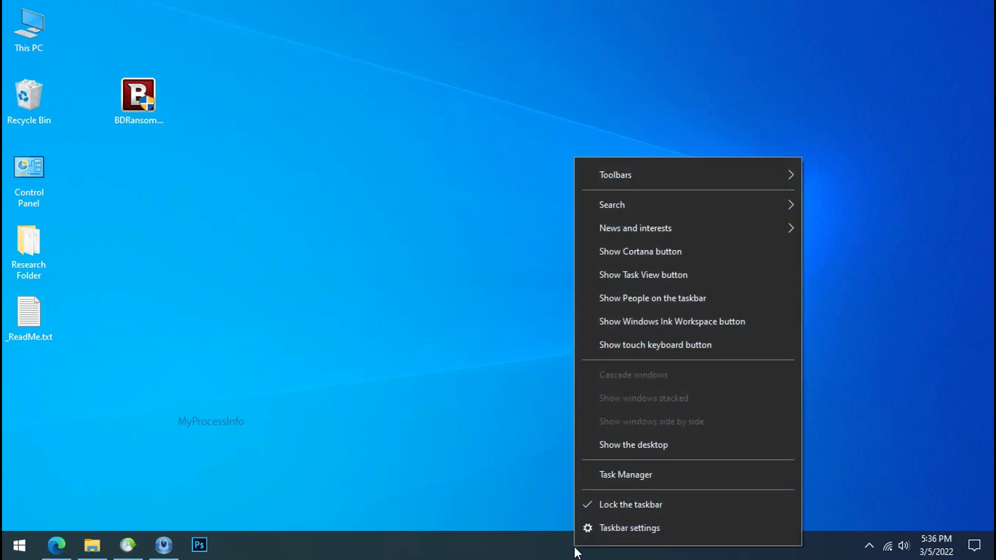
{"action": "left_click", "coordinate": [608, 475]}
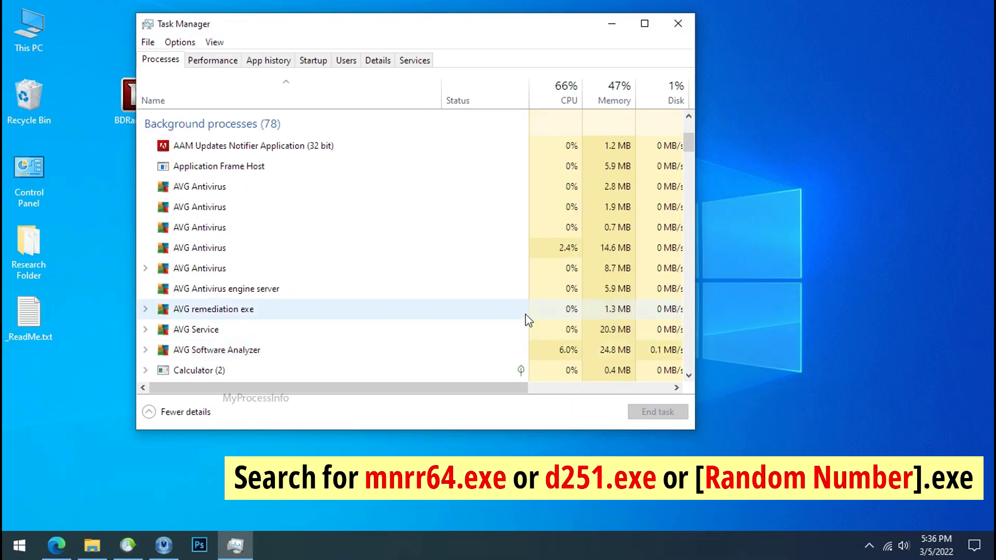
{"action": "scroll", "coordinate": [526, 319], "scroll_direction": "down", "scroll_amount": 1}
{"action": "scroll", "coordinate": [525, 319], "scroll_direction": "down", "scroll_amount": 8}
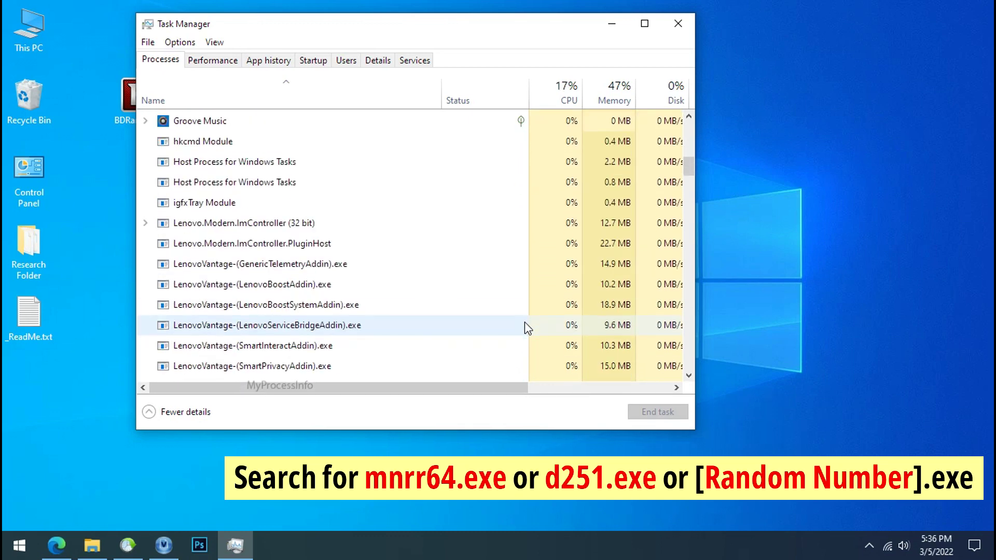
{"action": "scroll", "coordinate": [524, 326], "scroll_direction": "down", "scroll_amount": 3}
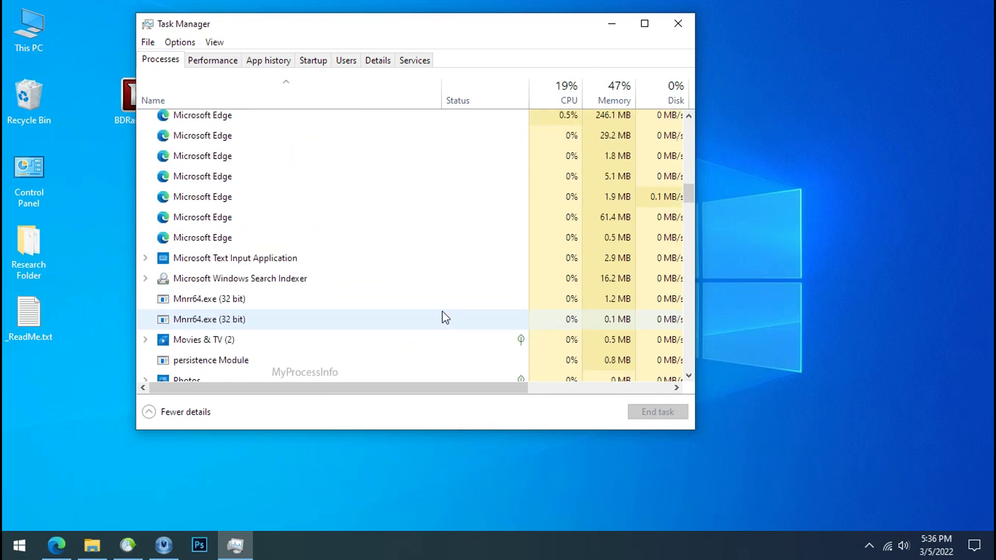
{"action": "left_click", "coordinate": [233, 300]}
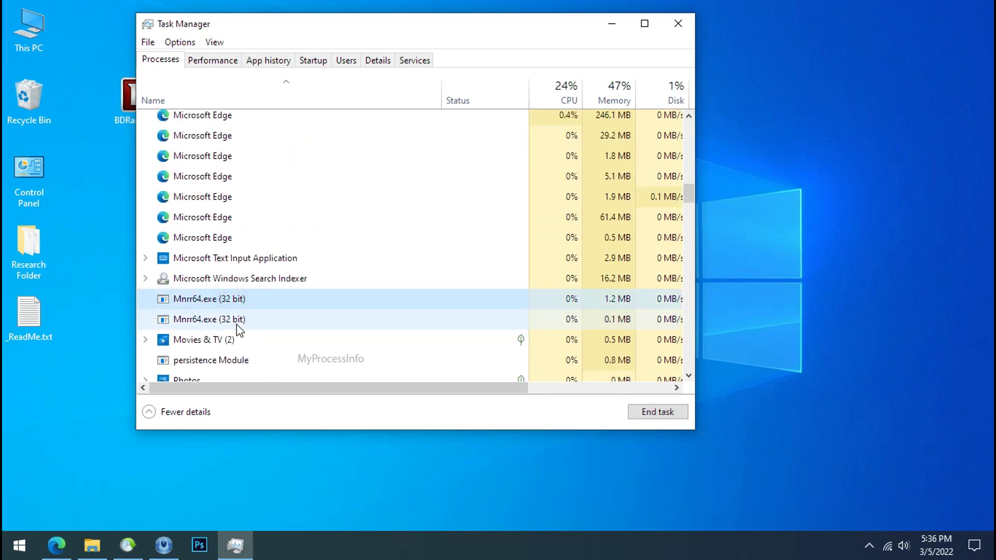
{"action": "left_click", "coordinate": [276, 322]}
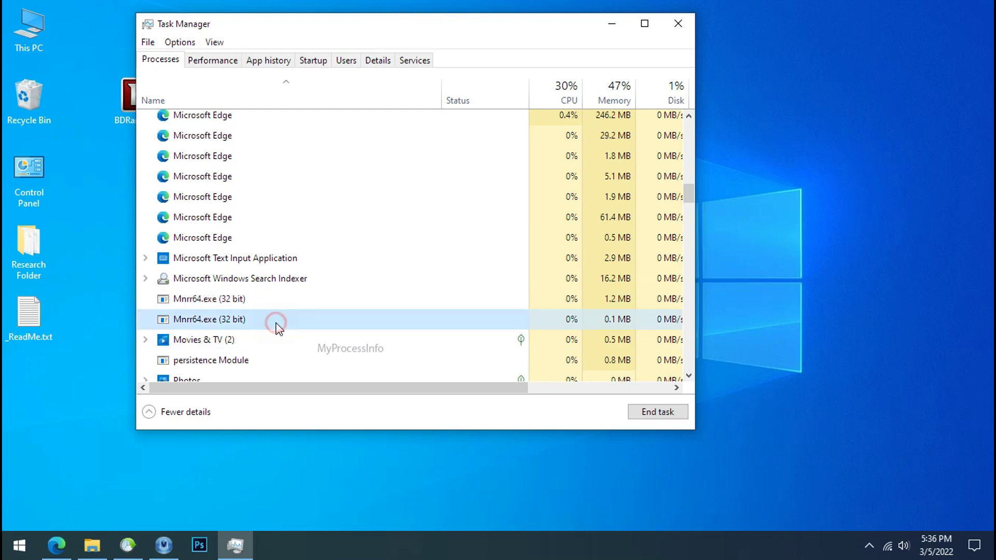
{"action": "left_click", "coordinate": [303, 305]}
{"action": "left_click", "coordinate": [314, 322]}
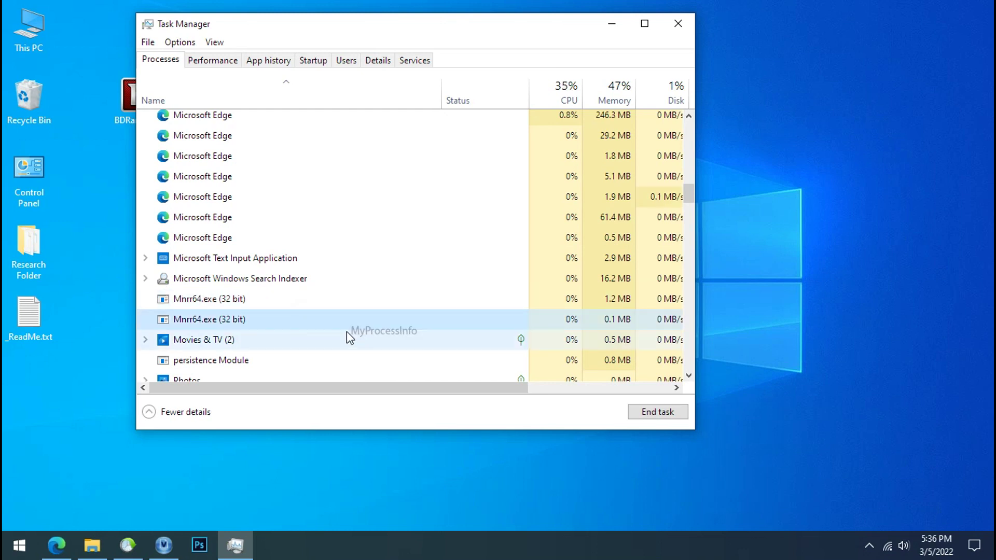
{"action": "left_click", "coordinate": [363, 303]}
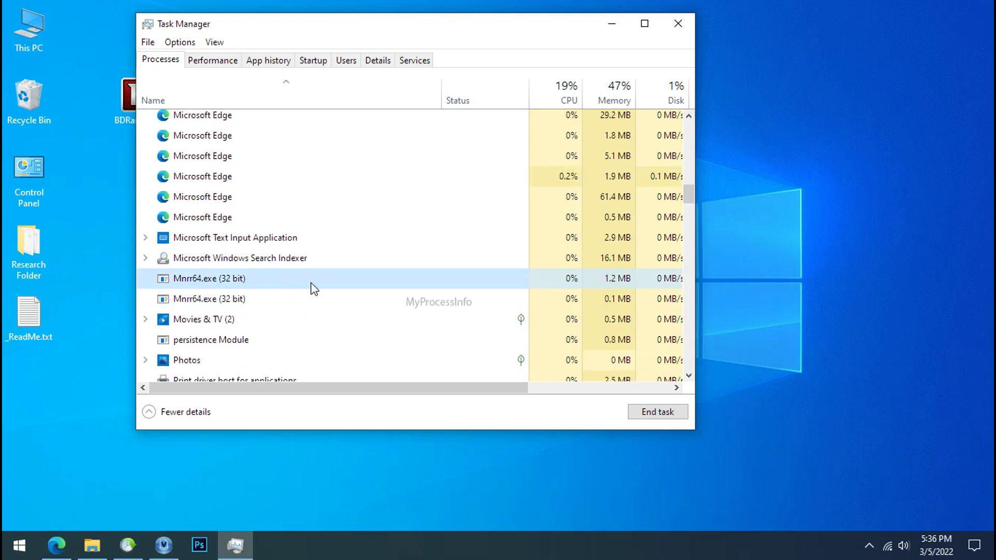
Reveal the folder storing Mnrr64.exe, then minimize that Explorer window
{"action": "right_click", "coordinate": [344, 279]}
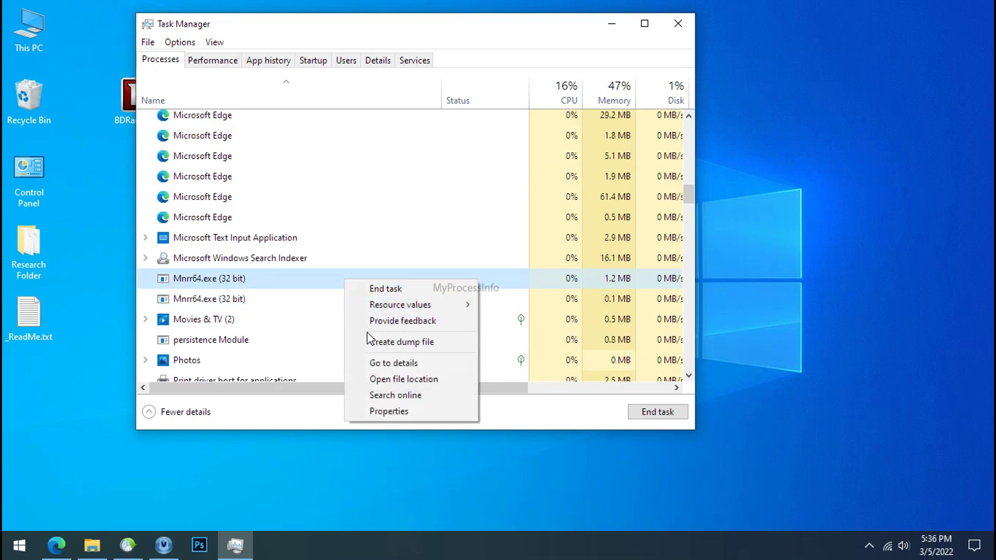
{"action": "left_click", "coordinate": [375, 378]}
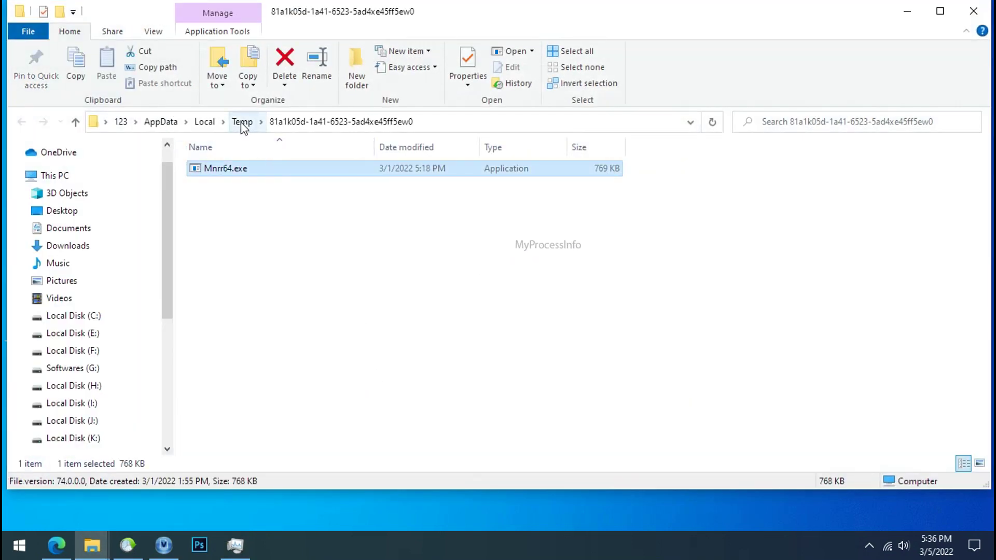
{"action": "left_click", "coordinate": [323, 395]}
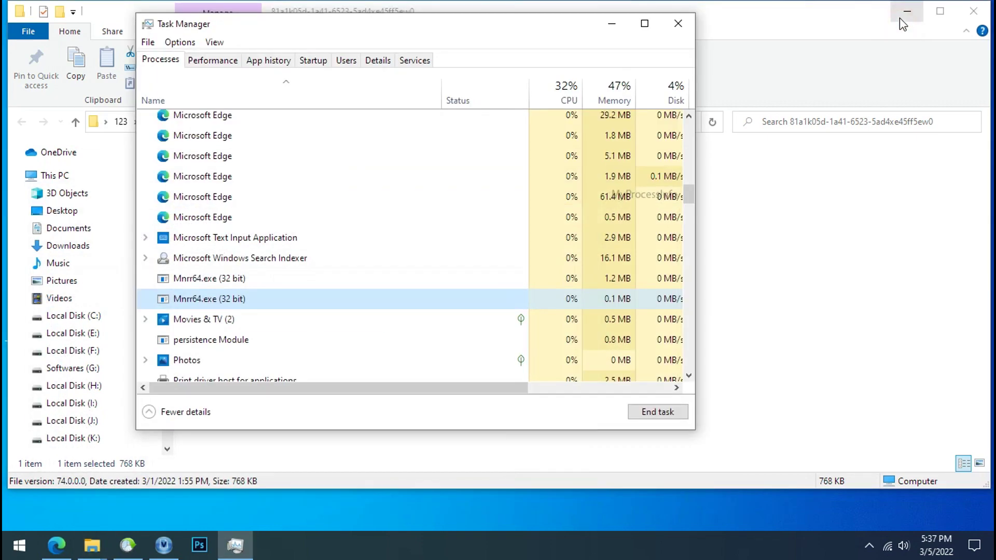
{"action": "left_click", "coordinate": [900, 18]}
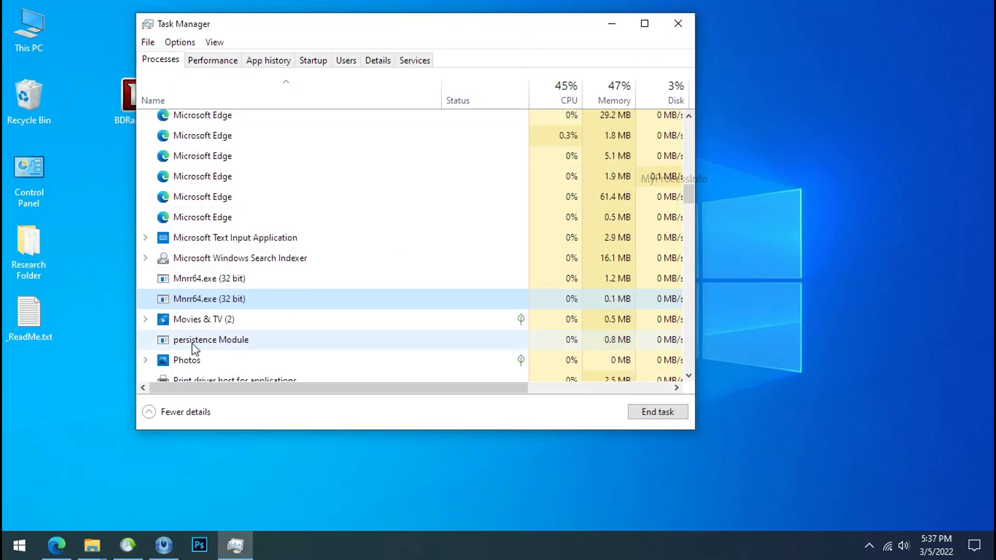
End both running Mnrr64.exe processes
{"action": "right_click", "coordinate": [246, 280]}
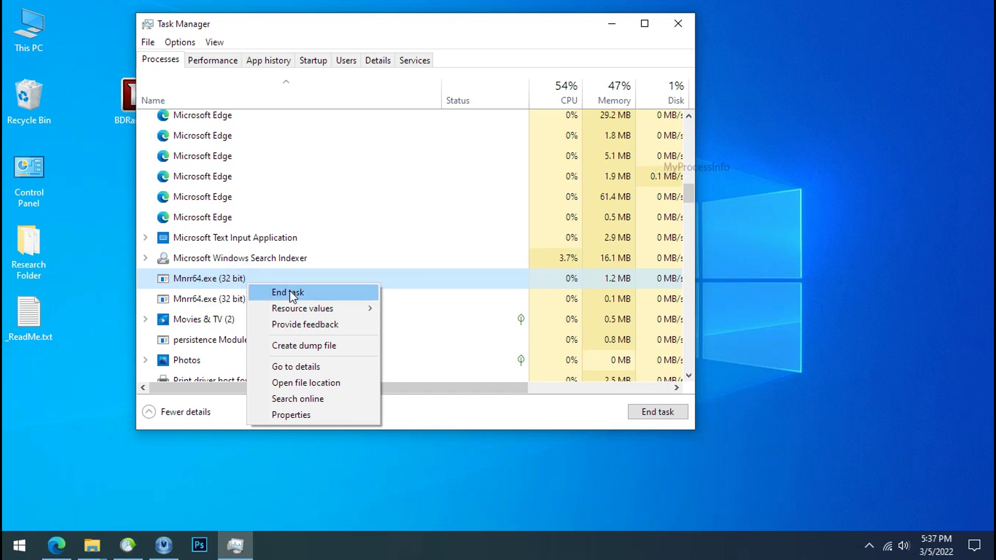
{"action": "left_click", "coordinate": [290, 292]}
{"action": "right_click", "coordinate": [263, 283]}
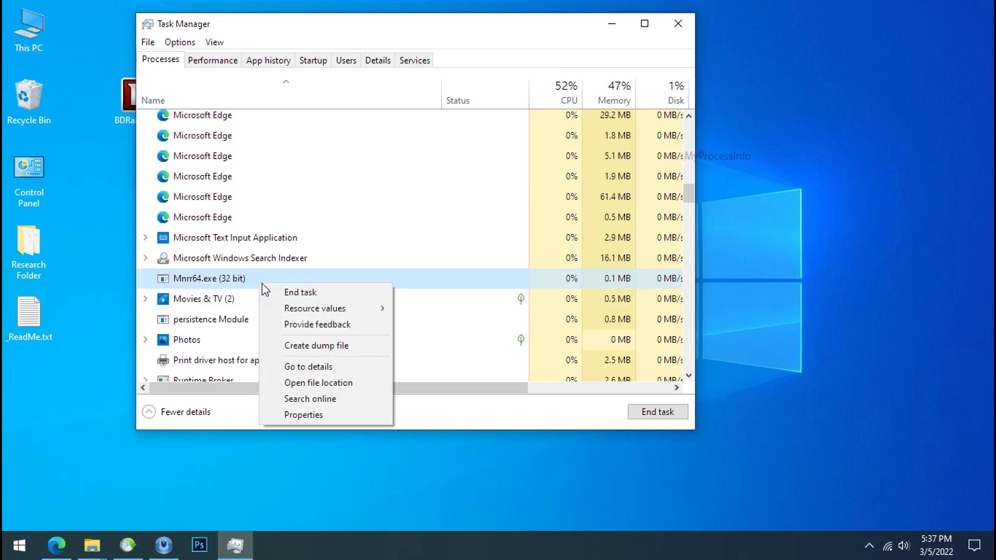
{"action": "left_click", "coordinate": [283, 293]}
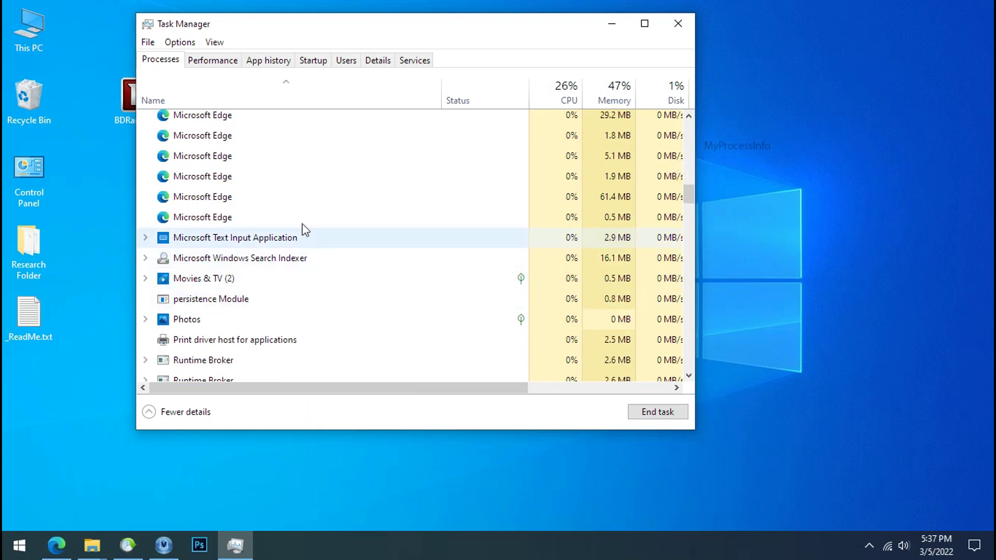
Disable the Mnrr64.exe entry in the Startup programs list
{"action": "left_click", "coordinate": [310, 62]}
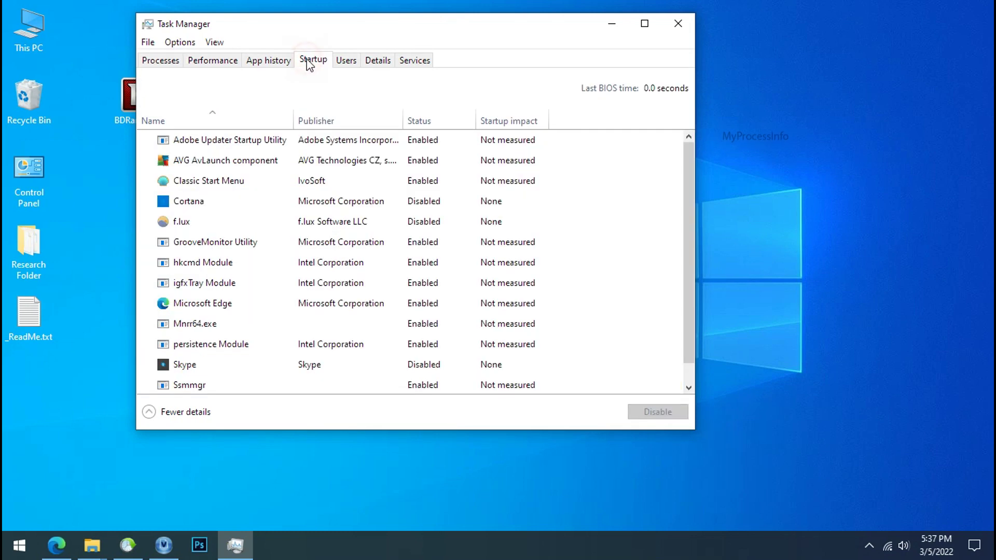
{"action": "scroll", "coordinate": [220, 223], "scroll_direction": "down", "scroll_amount": 1}
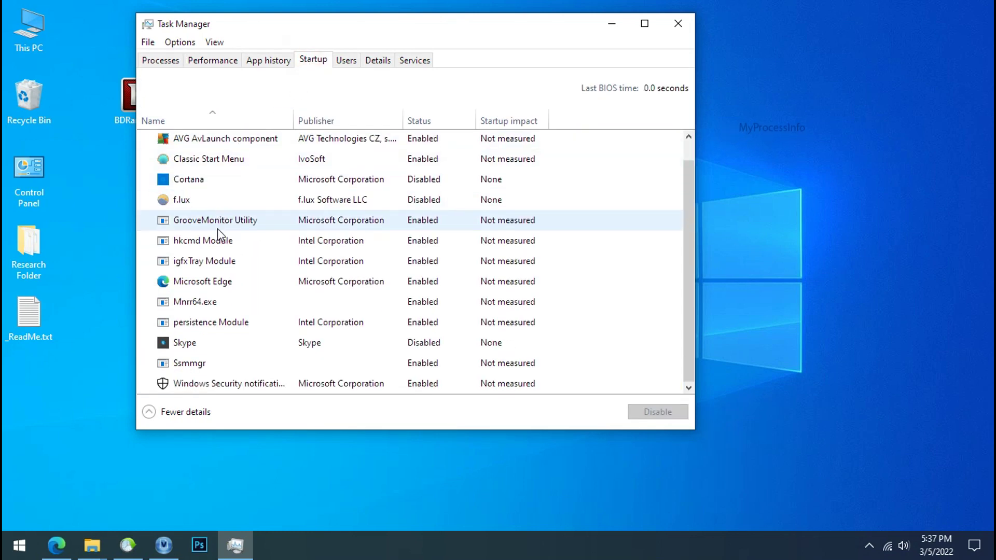
{"action": "left_click", "coordinate": [187, 303]}
{"action": "right_click", "coordinate": [381, 301]}
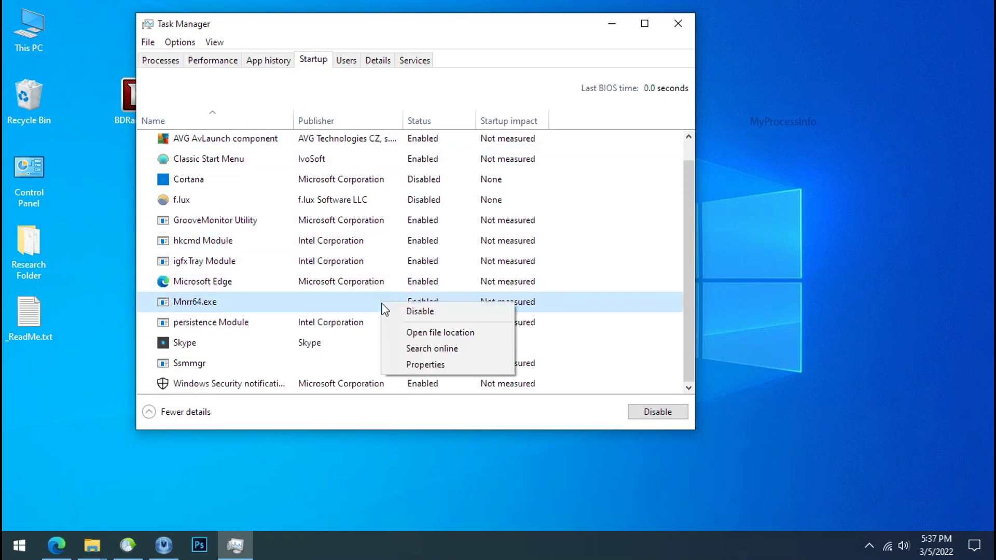
{"action": "left_click", "coordinate": [433, 329]}
Close Task Manager and bring back the Explorer folder holding Mnrr64.exe
{"action": "left_click", "coordinate": [680, 23]}
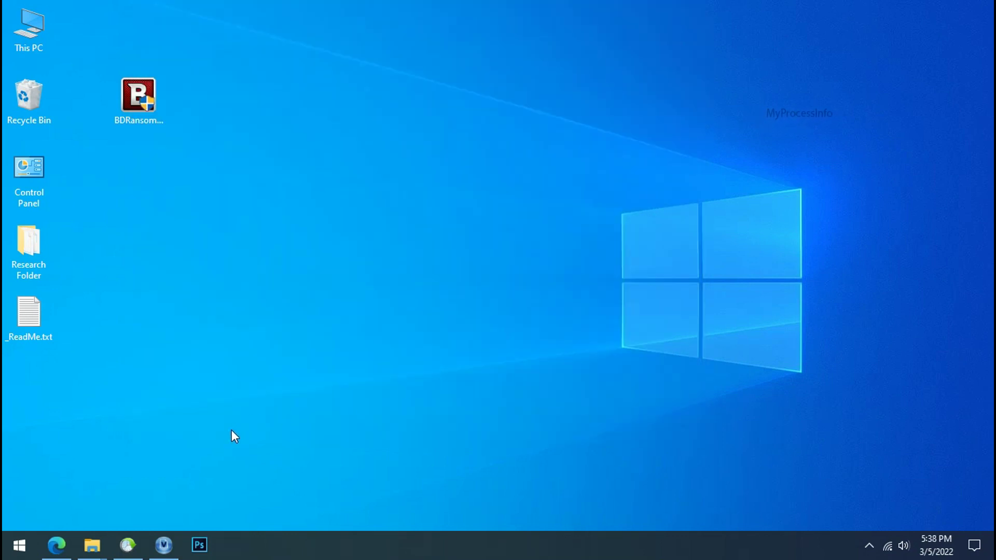
{"action": "mouse_move", "coordinate": [102, 538]}
{"action": "left_click", "coordinate": [204, 494]}
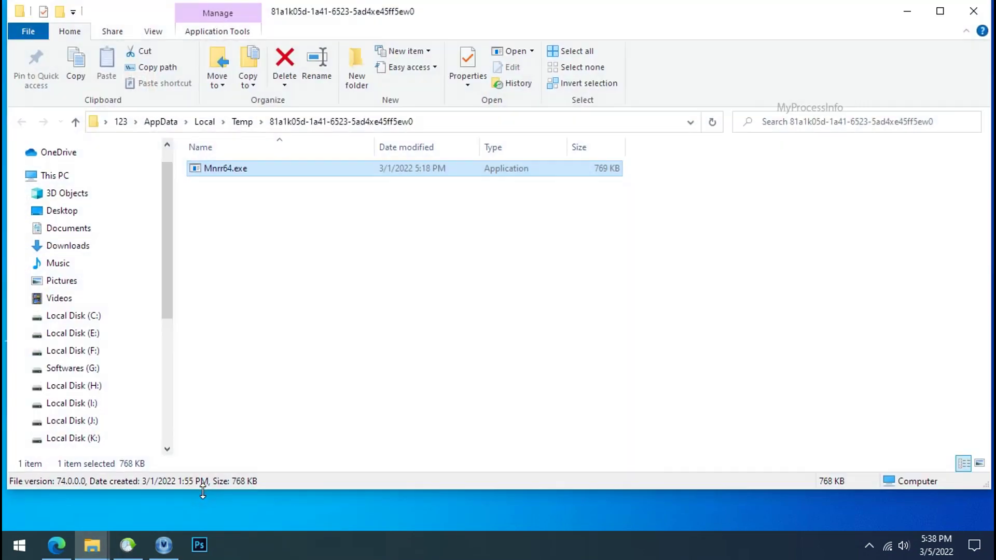
Try deleting Mnrr64.exe from the Temp folder, retrying twice after access is denied
{"action": "right_click", "coordinate": [229, 166]}
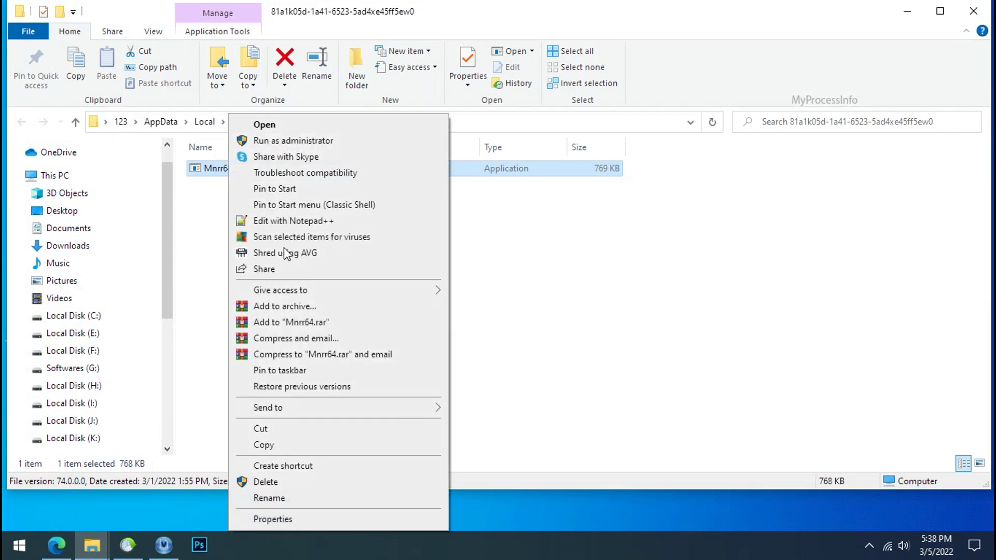
{"action": "left_click", "coordinate": [319, 482]}
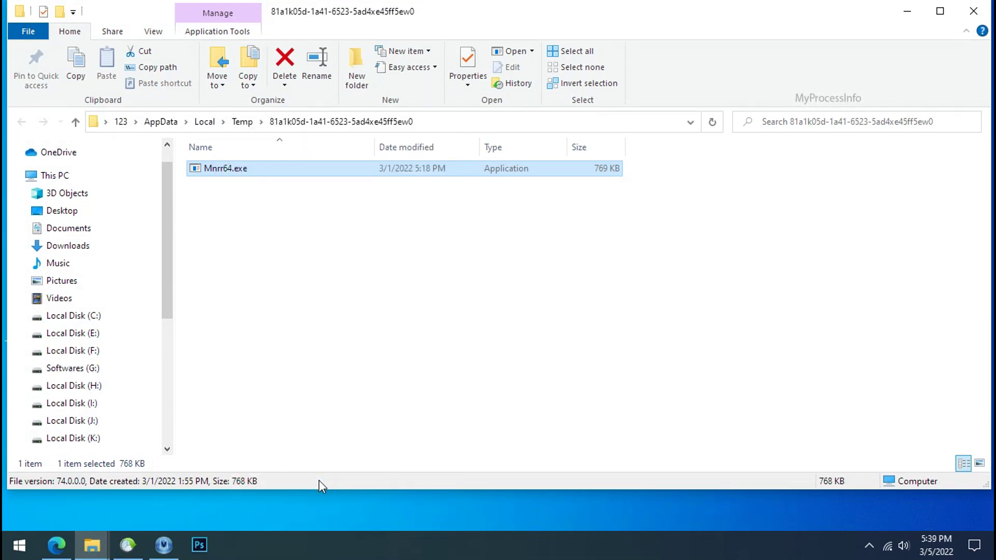
{"action": "left_click", "coordinate": [535, 211]}
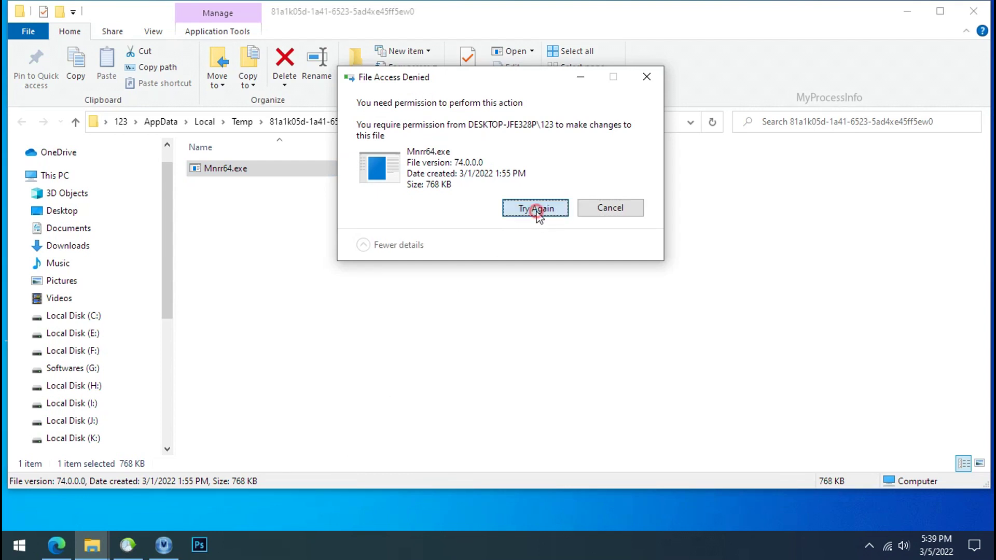
{"action": "left_click", "coordinate": [538, 214]}
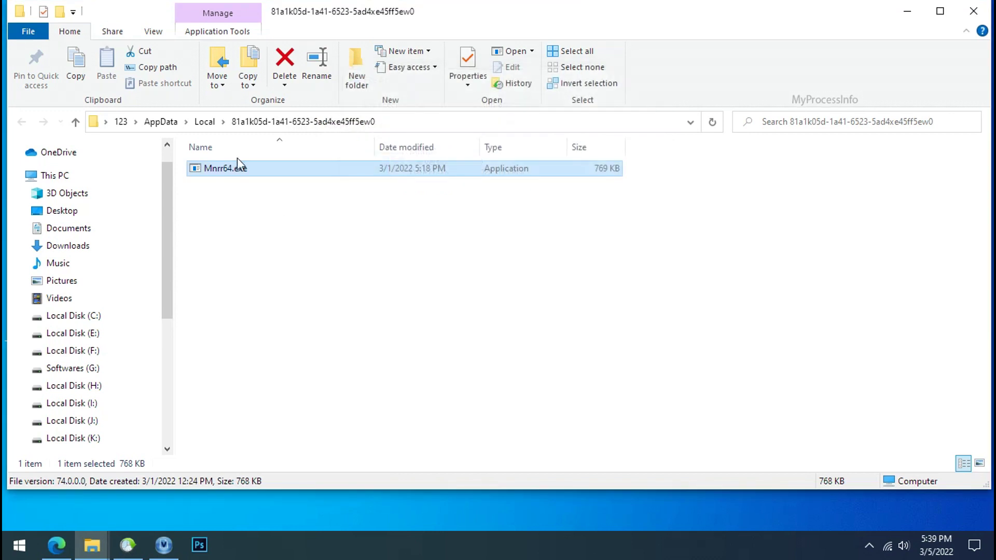
{"action": "right_click", "coordinate": [228, 169]}
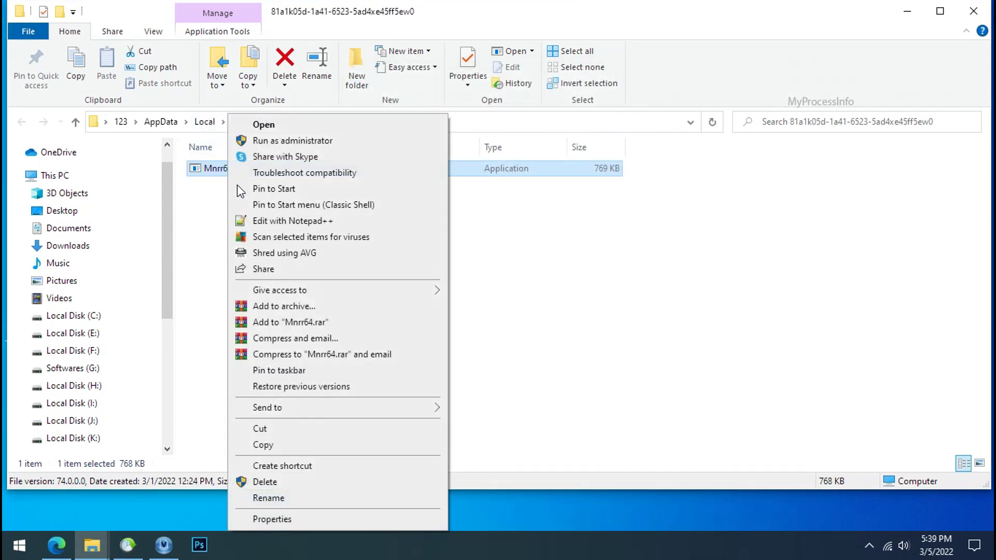
In Mnrr64.exe's advanced security settings, disable inheritance, converting inherited permissions to explicit ones
{"action": "left_click", "coordinate": [295, 518]}
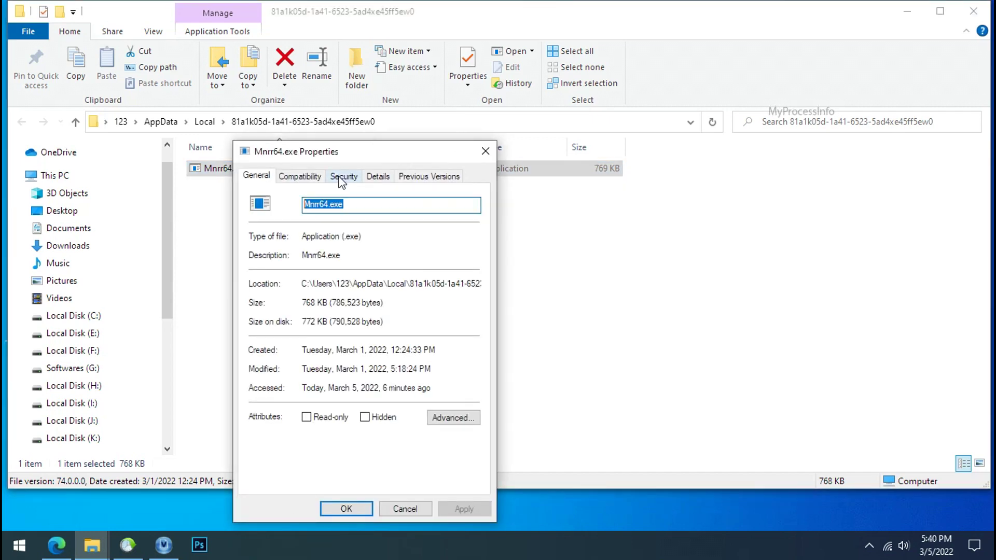
{"action": "left_click", "coordinate": [343, 176]}
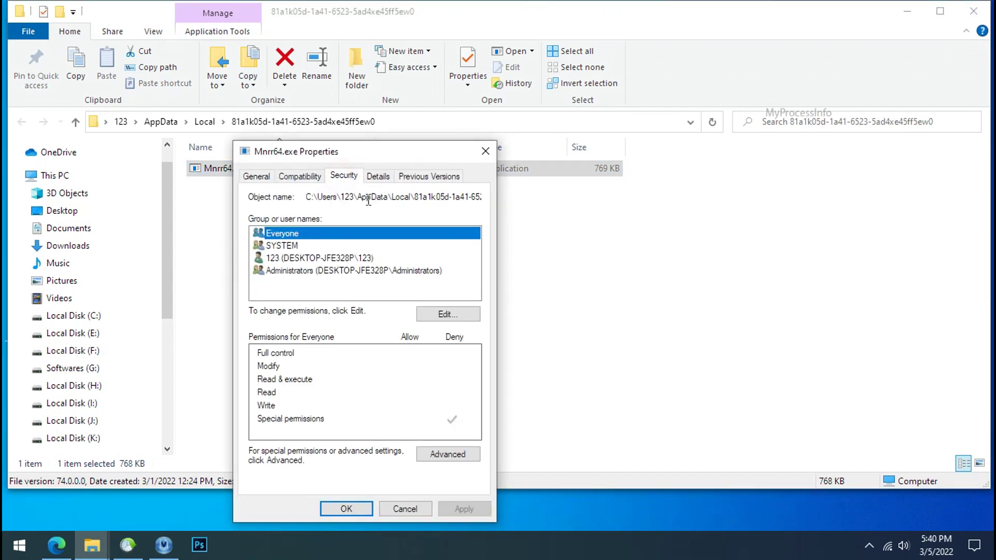
{"action": "left_click", "coordinate": [466, 455]}
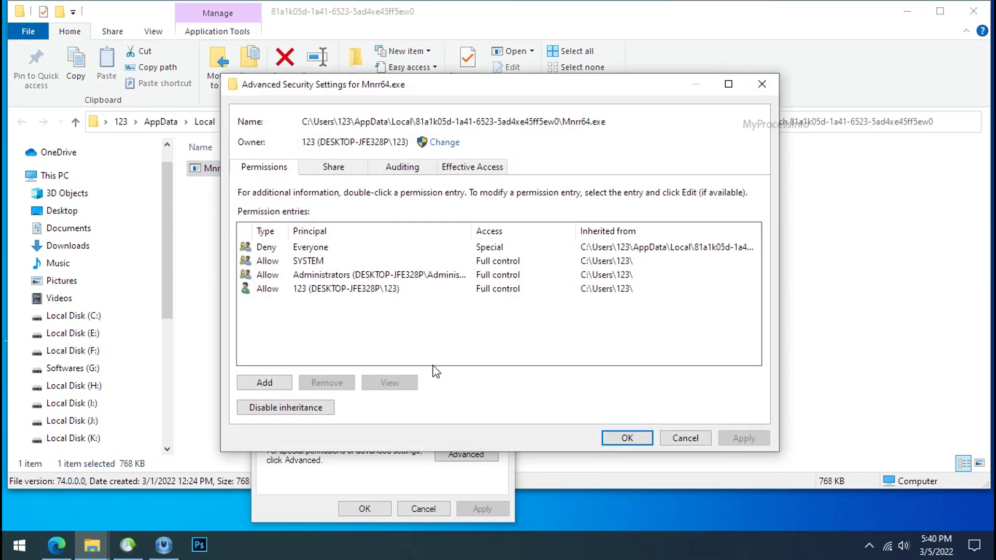
{"action": "left_click", "coordinate": [313, 247]}
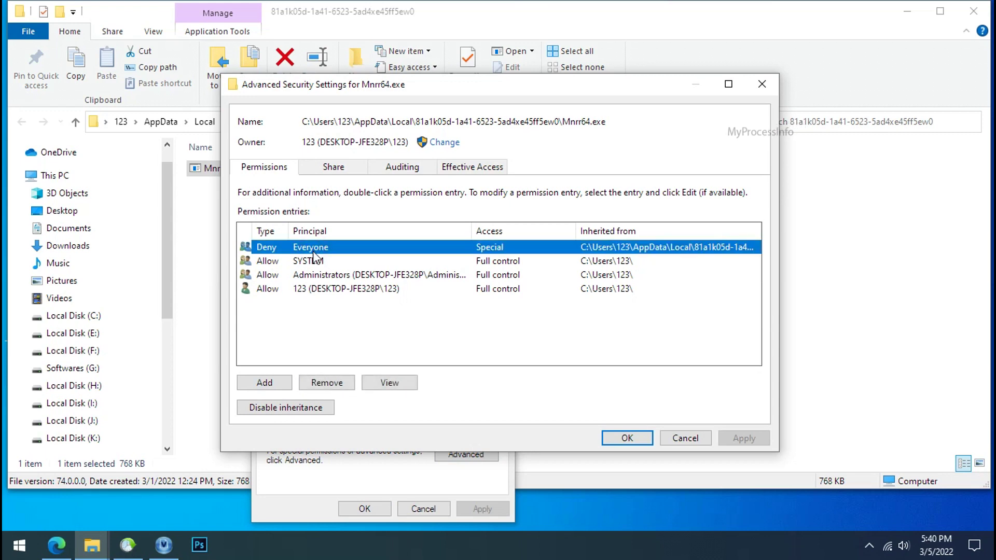
{"action": "left_click", "coordinate": [311, 409]}
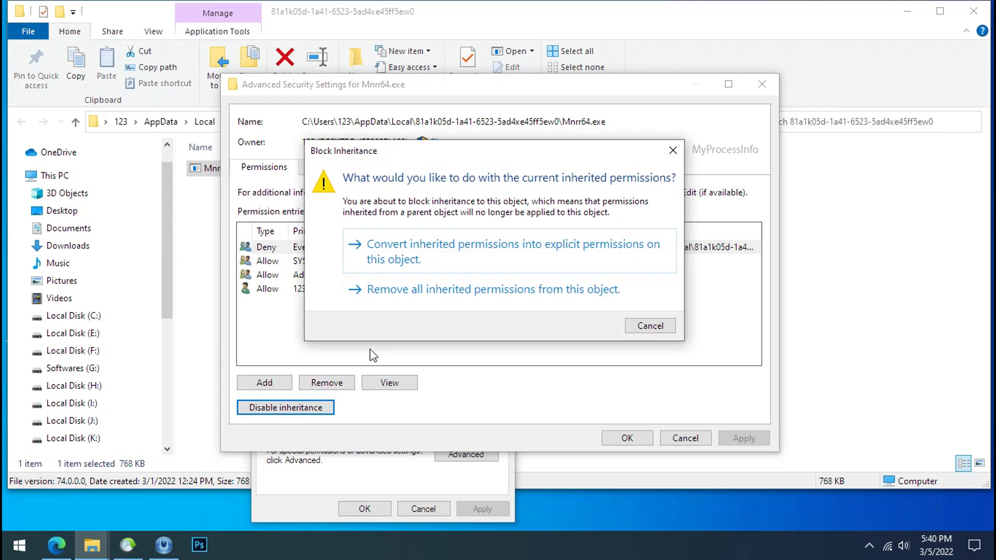
{"action": "left_click", "coordinate": [431, 253]}
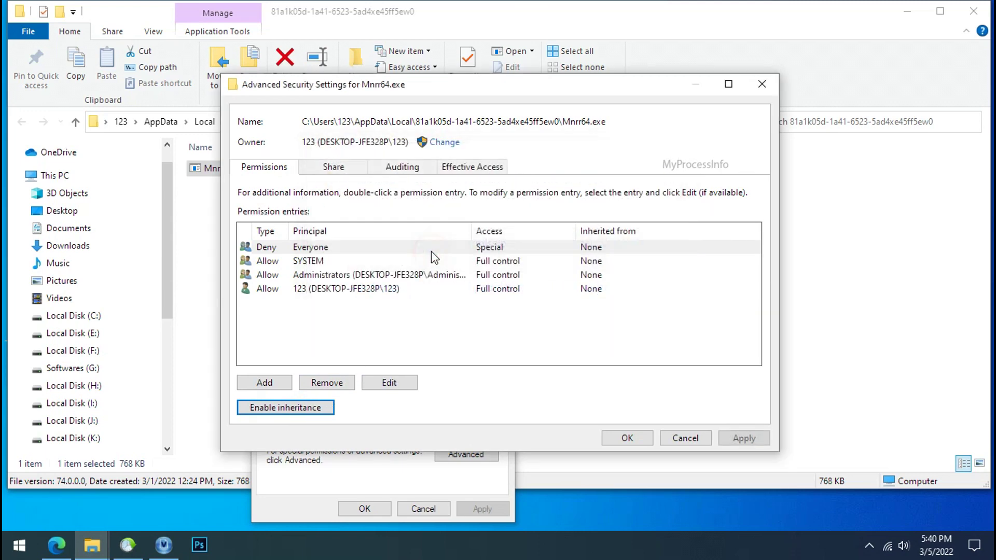
Remove the Deny Everyone permission entry, apply, and close both security dialogs
{"action": "left_click", "coordinate": [332, 384]}
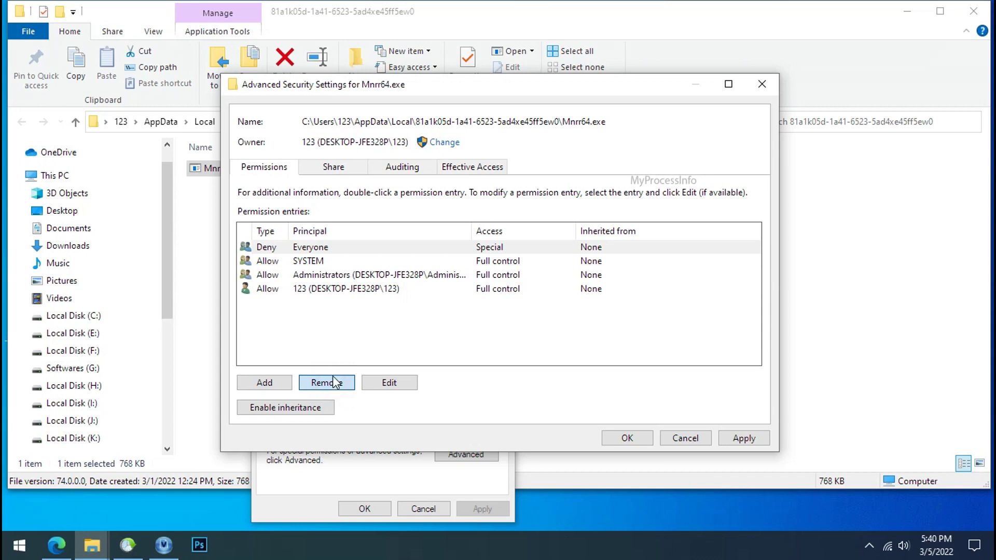
{"action": "left_click", "coordinate": [332, 387]}
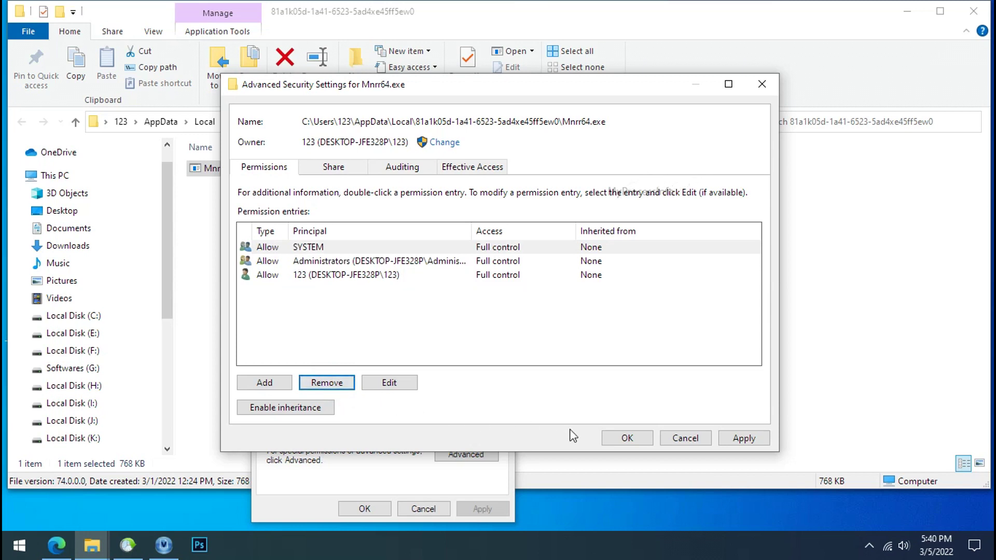
{"action": "left_click", "coordinate": [745, 439]}
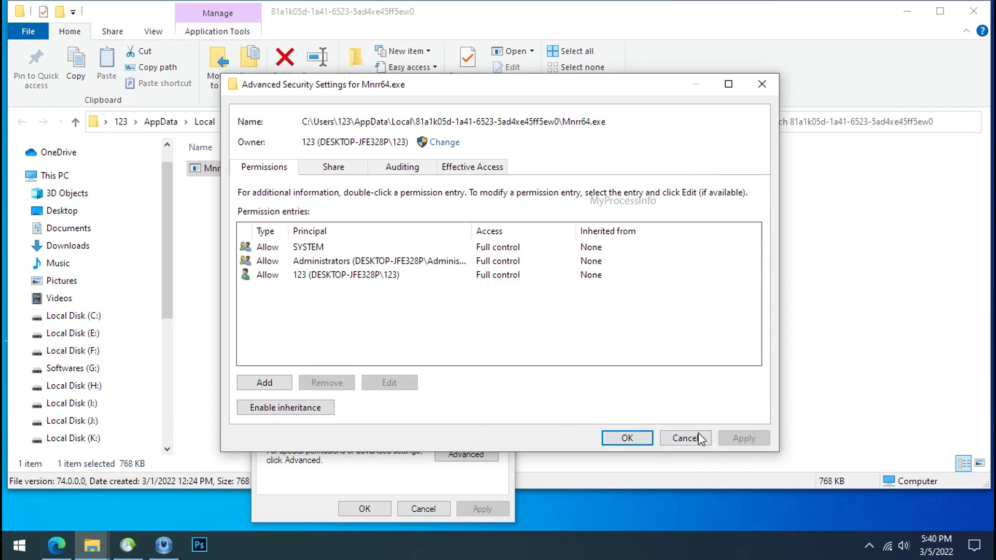
{"action": "left_click", "coordinate": [627, 438]}
{"action": "left_click", "coordinate": [375, 509]}
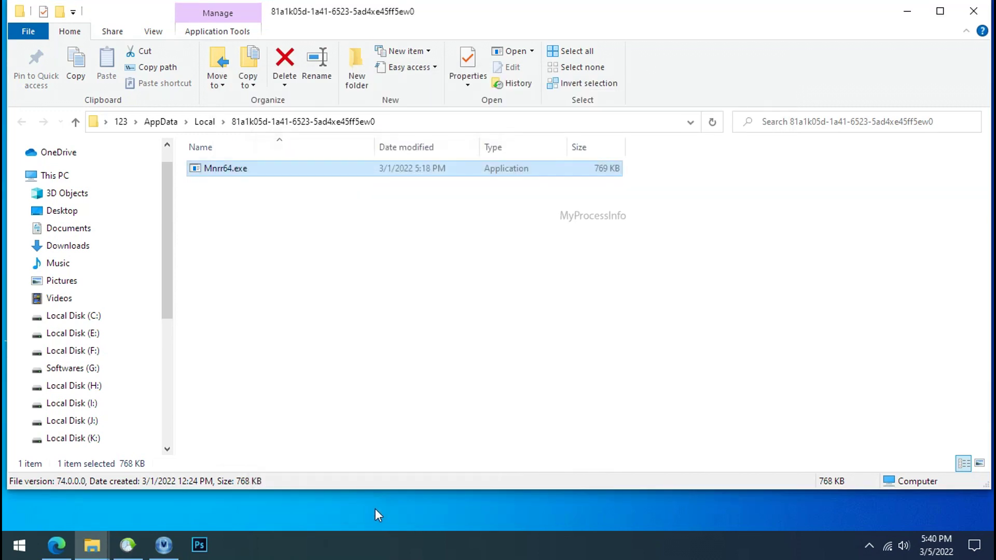
Delete Mnrr64.exe now that its deny permission is gone
{"action": "right_click", "coordinate": [235, 167]}
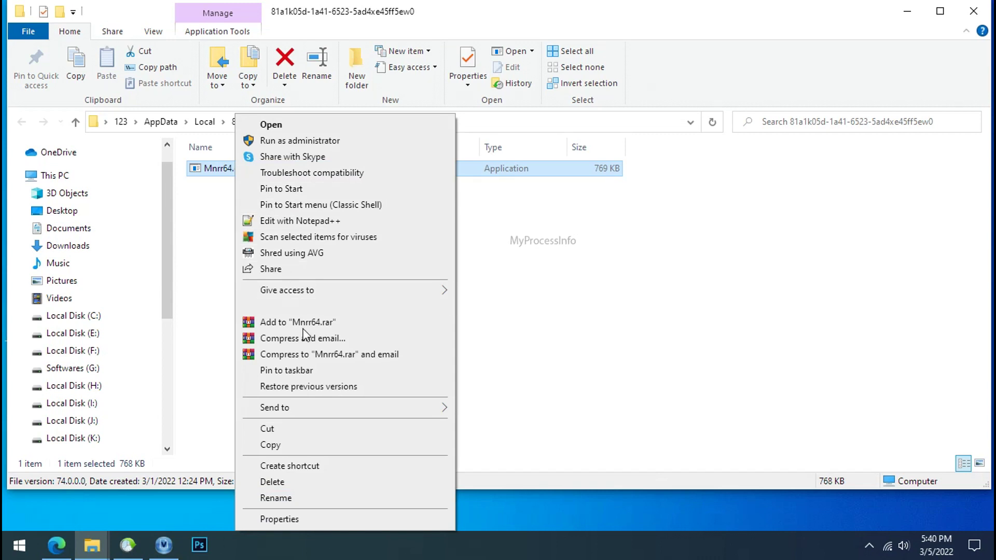
{"action": "left_click", "coordinate": [301, 483]}
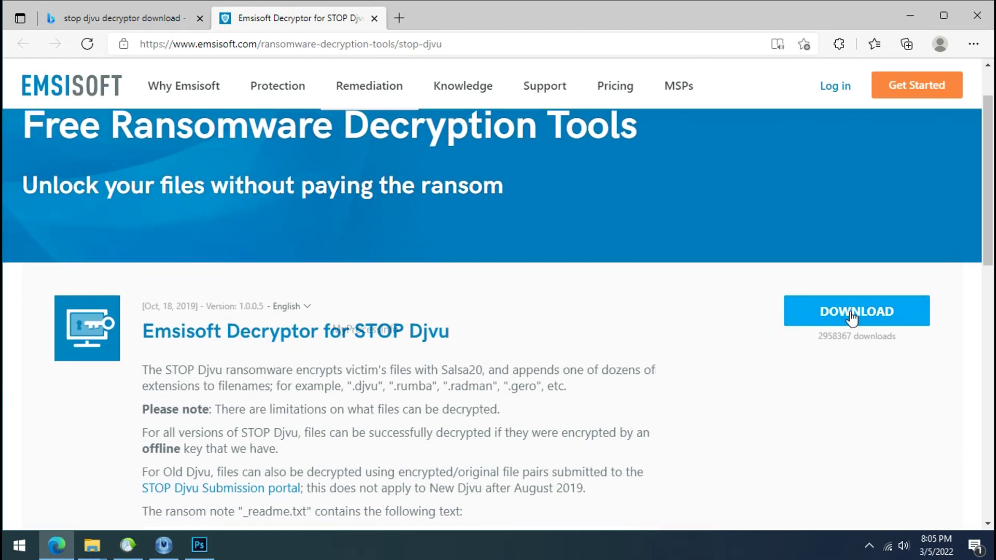
Download Emsisoft's decrypt_STOPDjvu.exe from the STOP Djvu page and close Edge
{"action": "left_click", "coordinate": [853, 316]}
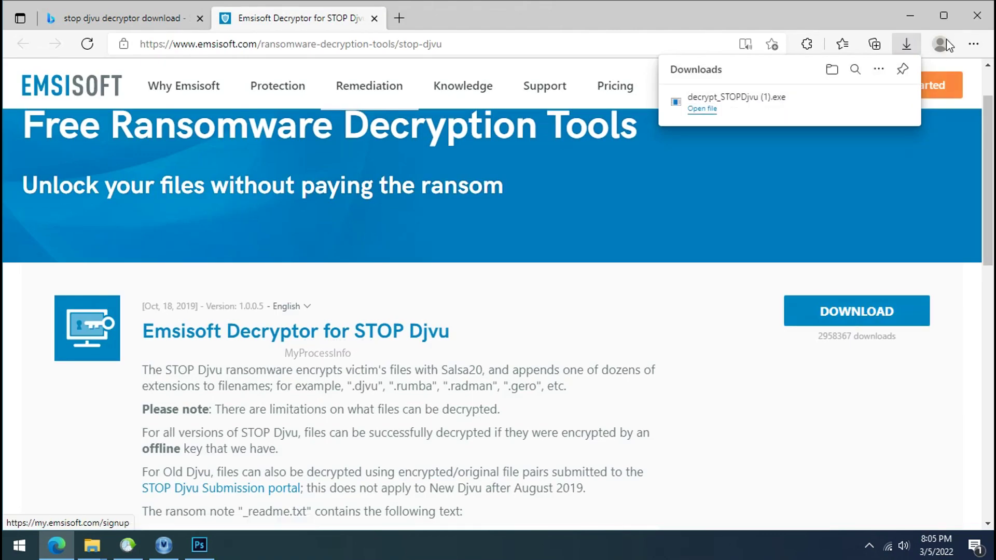
{"action": "left_click", "coordinate": [972, 21]}
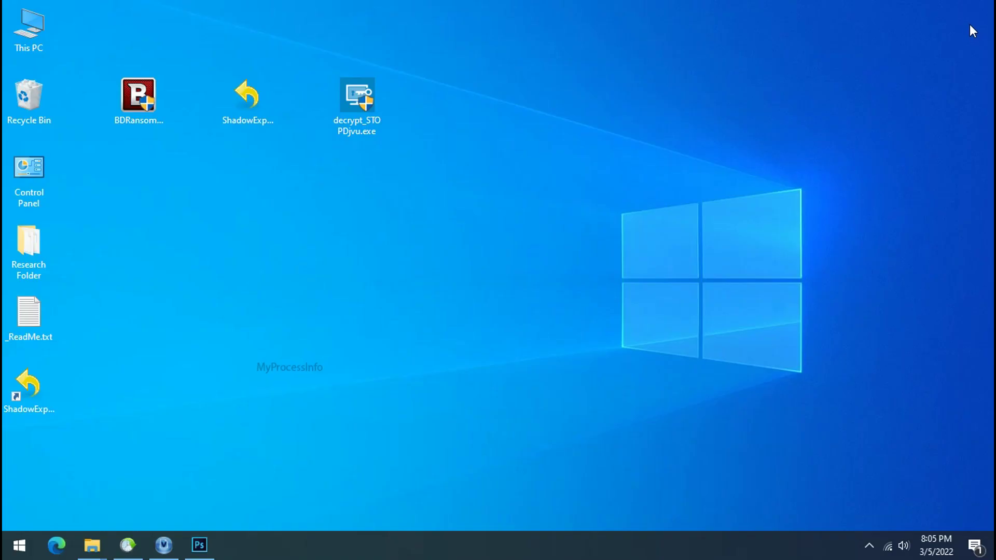
Launch decrypt_STOPDjvu.exe and accept the licence and disclaimer
{"action": "double_click", "coordinate": [365, 103]}
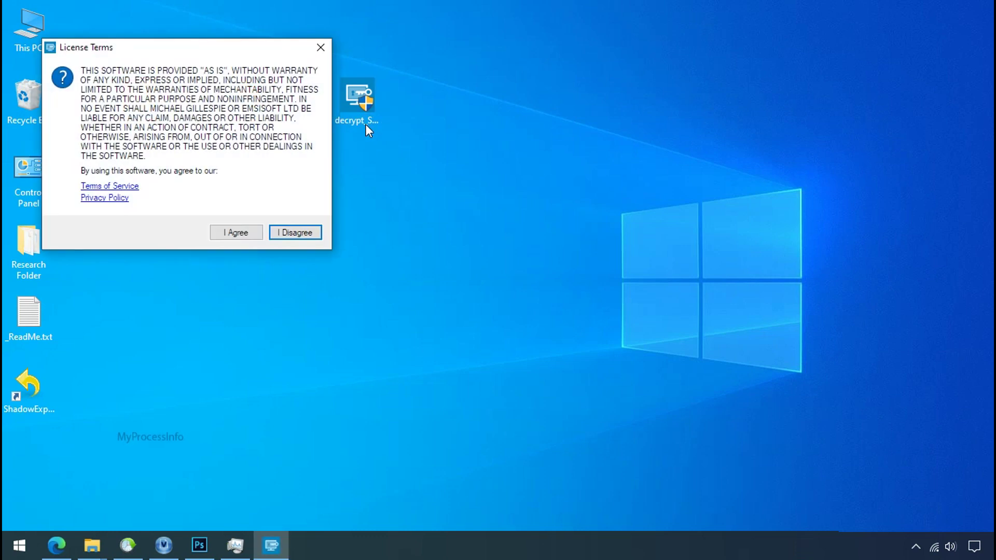
{"action": "left_click", "coordinate": [238, 233]}
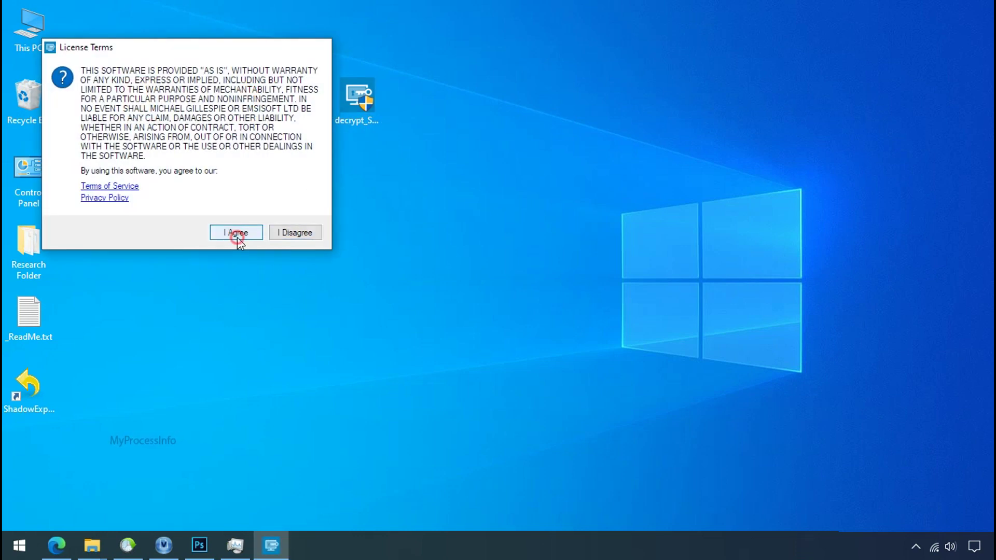
{"action": "left_click", "coordinate": [546, 374]}
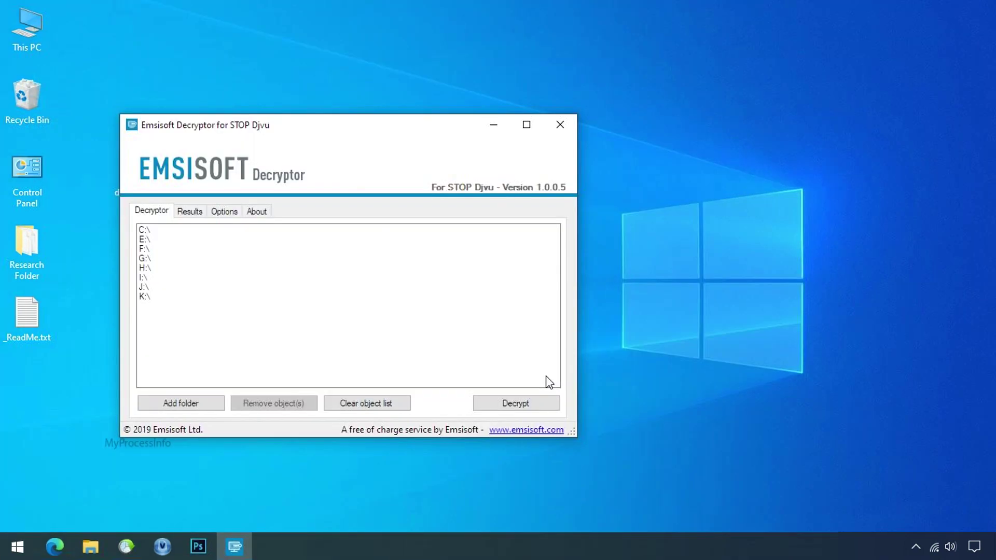
Clear the object list, add Desktop\Research Folder, and run Decrypt on it
{"action": "left_click", "coordinate": [374, 410]}
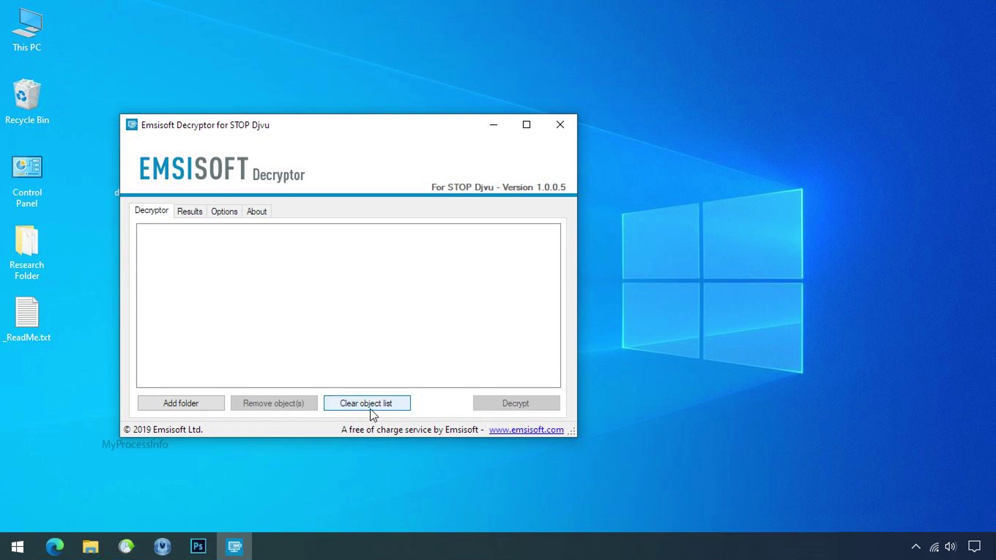
{"action": "left_click", "coordinate": [182, 405]}
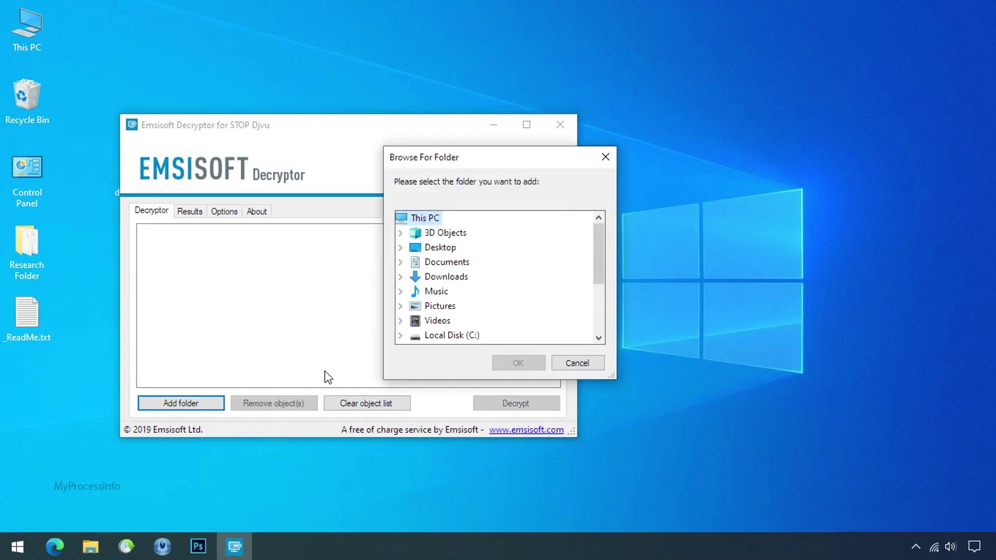
{"action": "left_click", "coordinate": [440, 248]}
{"action": "left_click", "coordinate": [469, 262]}
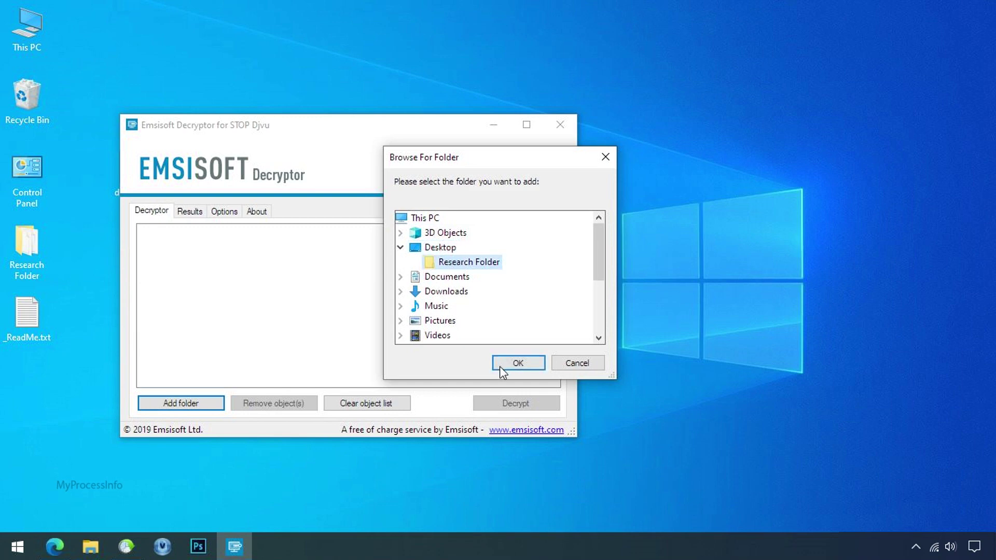
{"action": "left_click", "coordinate": [501, 367]}
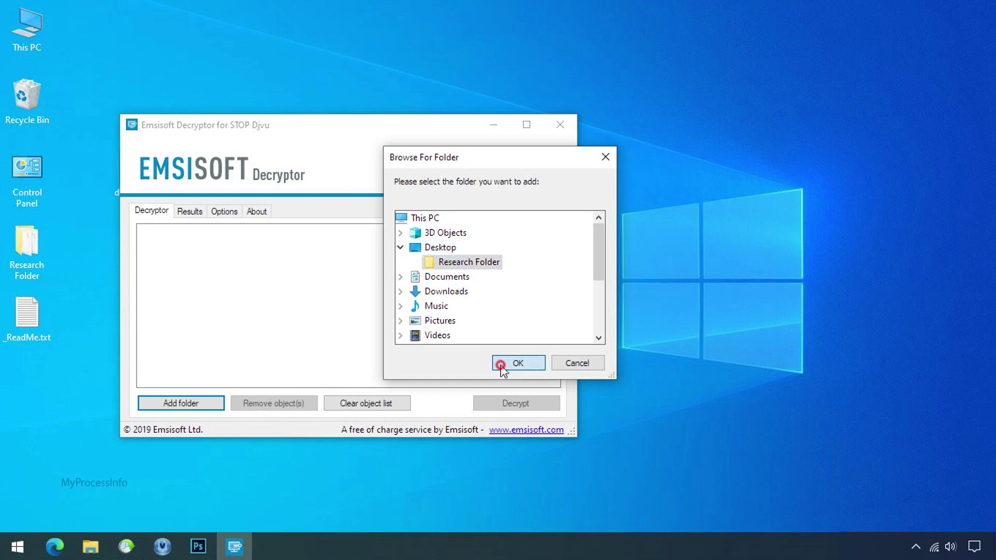
{"action": "left_click", "coordinate": [516, 404]}
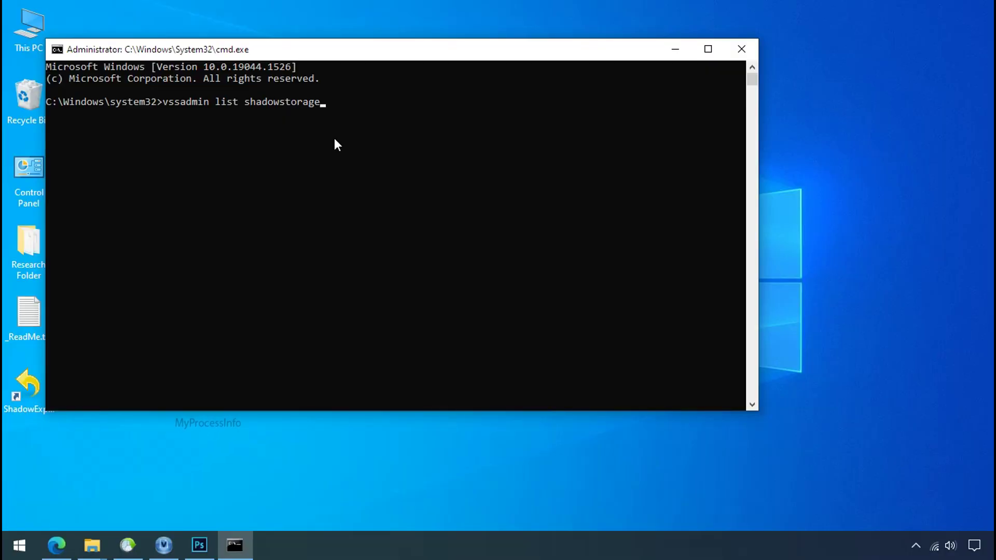
Run vssadmin list shadowstorage, showing 2.99 GB of shadow copies on C:
{"action": "key", "text": "Return"}
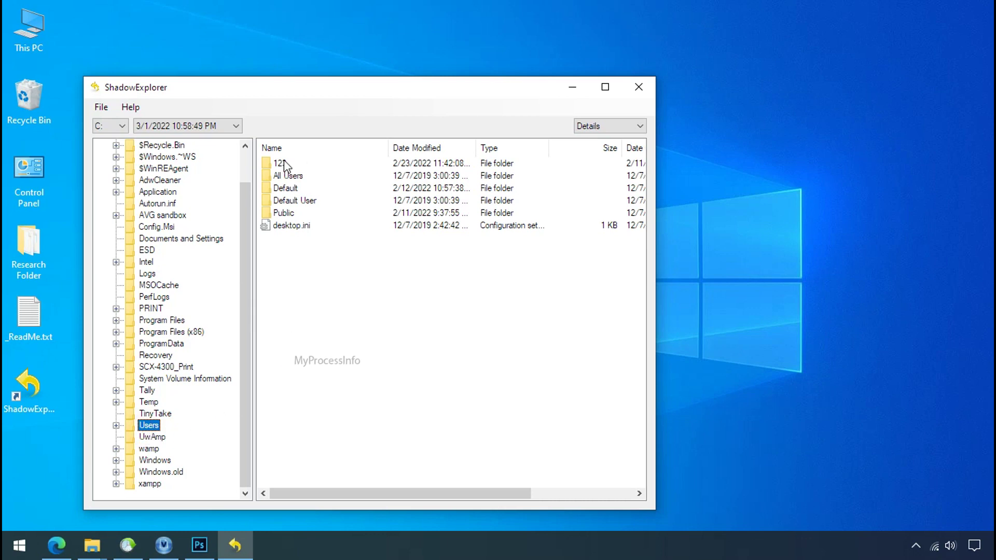
Browse to the user's Desktop in the 3/1/2022 C: snapshot and export Research Folder
{"action": "double_click", "coordinate": [285, 162]}
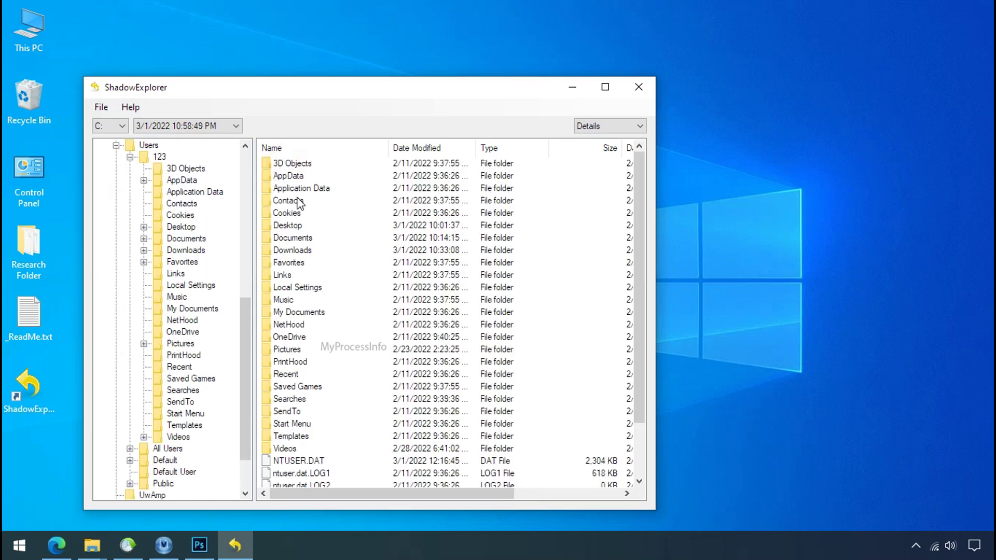
{"action": "double_click", "coordinate": [290, 225]}
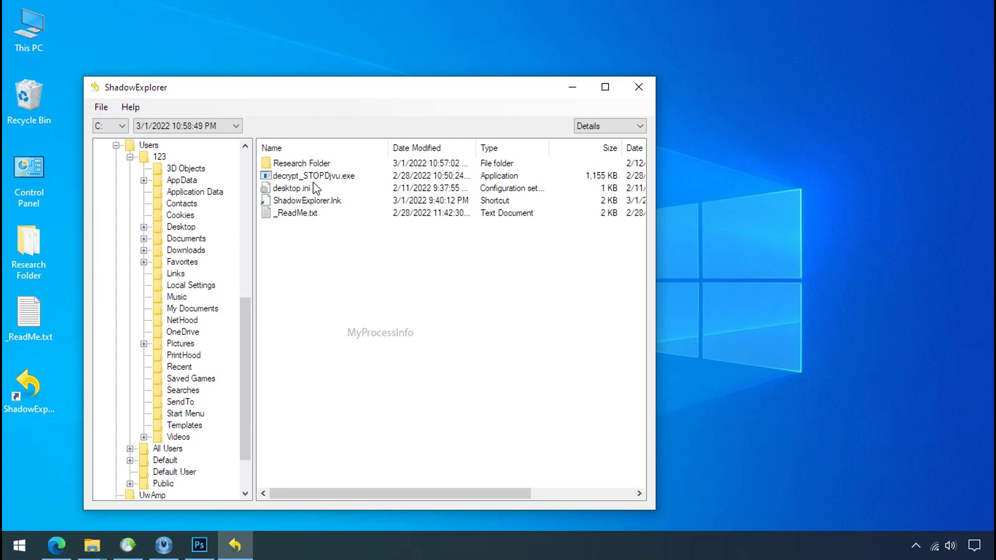
{"action": "left_click", "coordinate": [311, 164]}
{"action": "right_click", "coordinate": [314, 164]}
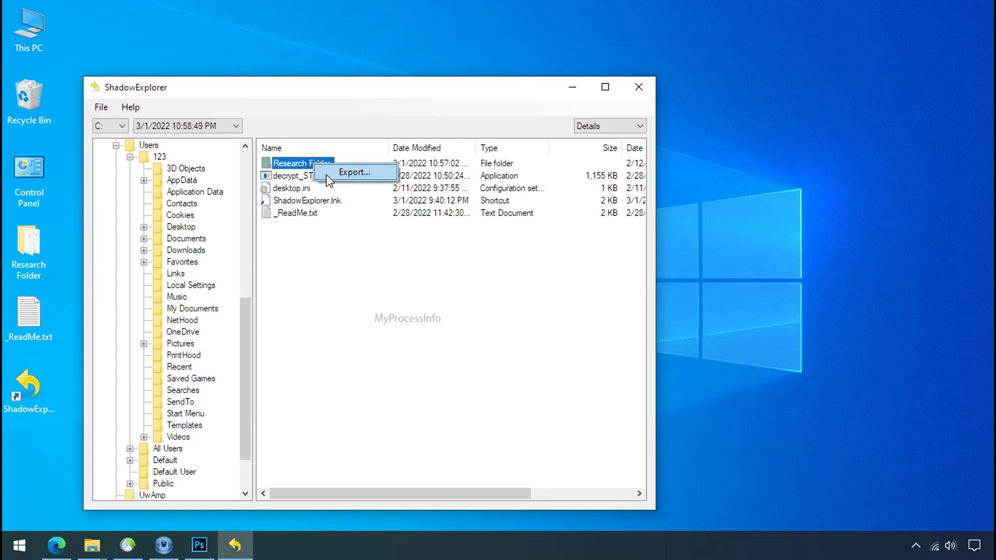
{"action": "left_click", "coordinate": [328, 176]}
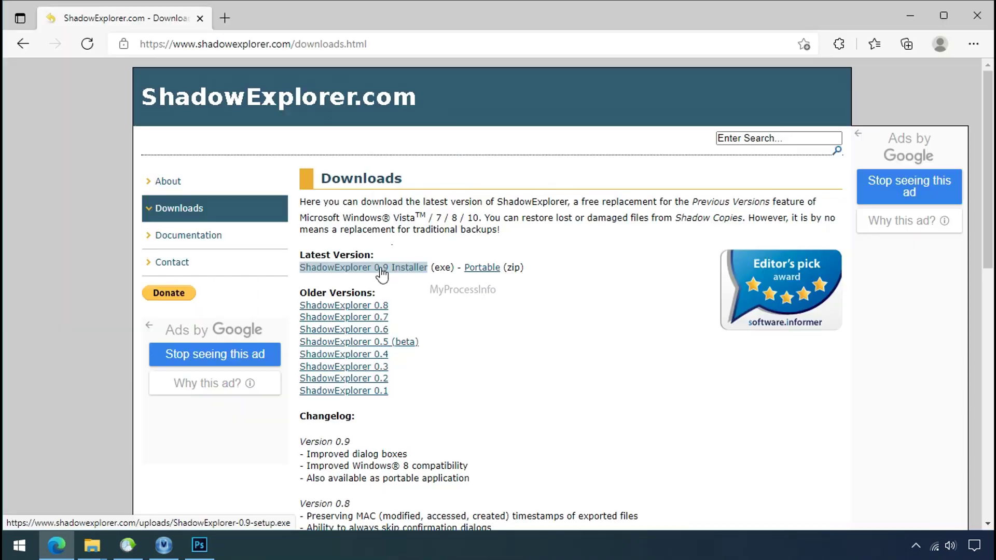
Download ShadowExplorer-0.9-setup.exe, close Edge, and launch ShadowExplorer
{"action": "left_click", "coordinate": [381, 269]}
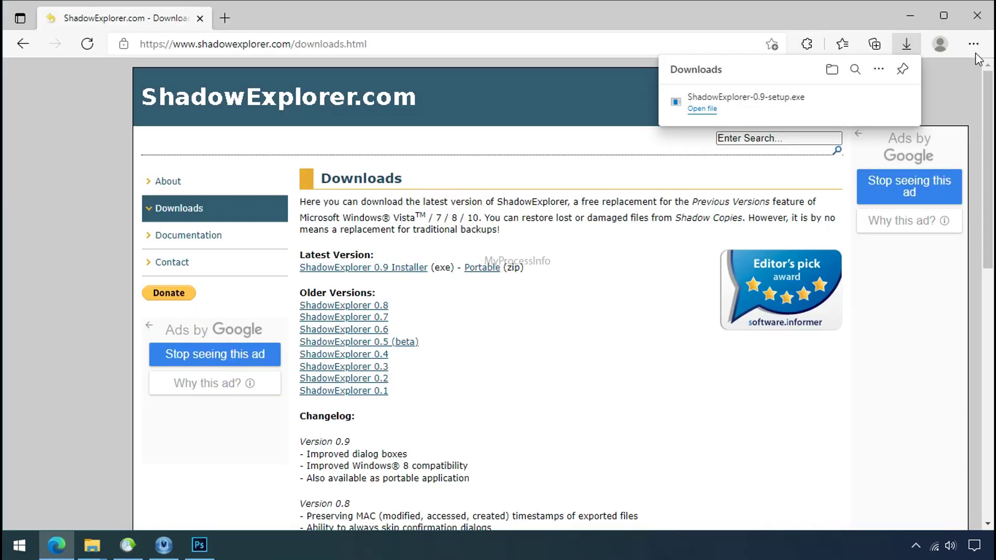
{"action": "left_click", "coordinate": [968, 15]}
{"action": "double_click", "coordinate": [29, 389]}
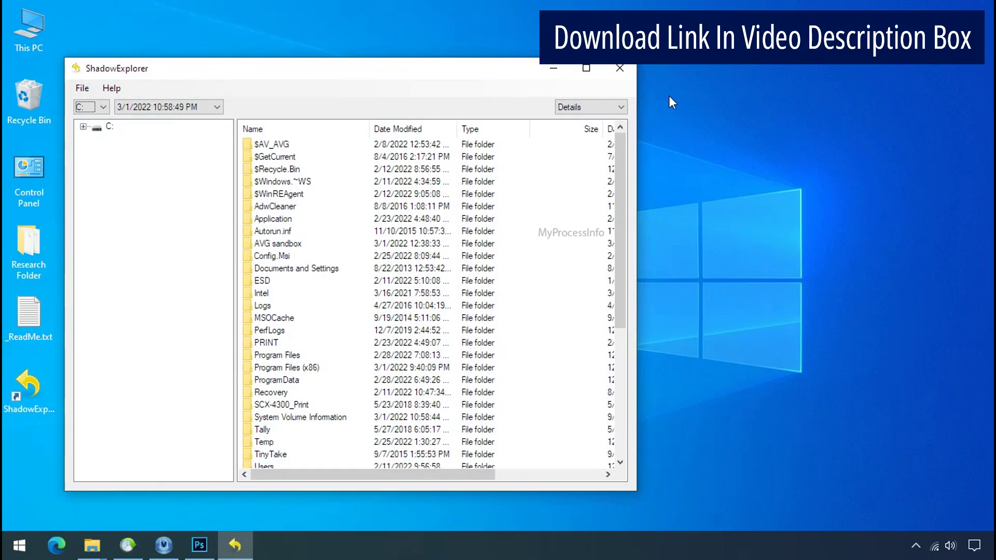
Browse the 3/1/2022 10:58:49 PM snapshot of drive C: to Users > 123 > Desktop
{"action": "left_click", "coordinate": [100, 107]}
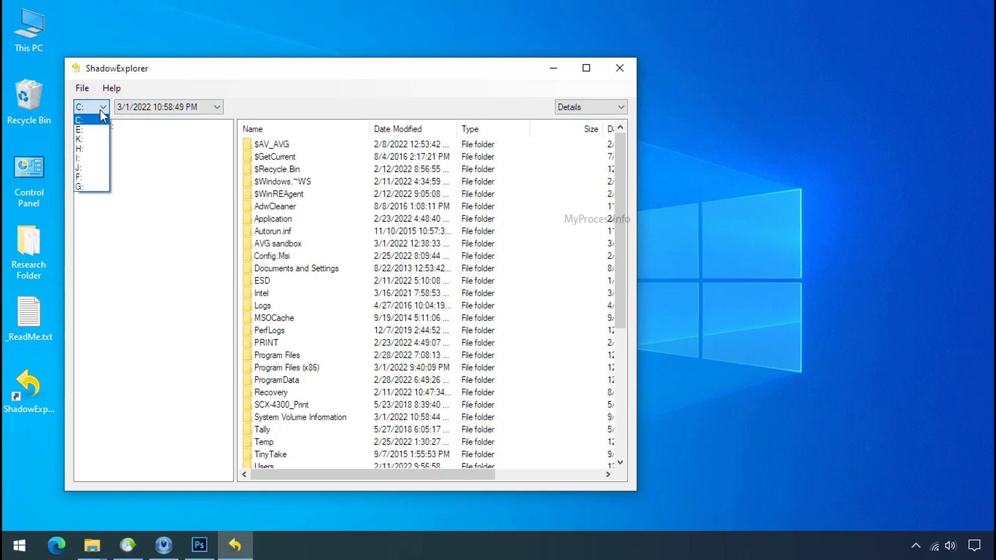
{"action": "left_click", "coordinate": [95, 118]}
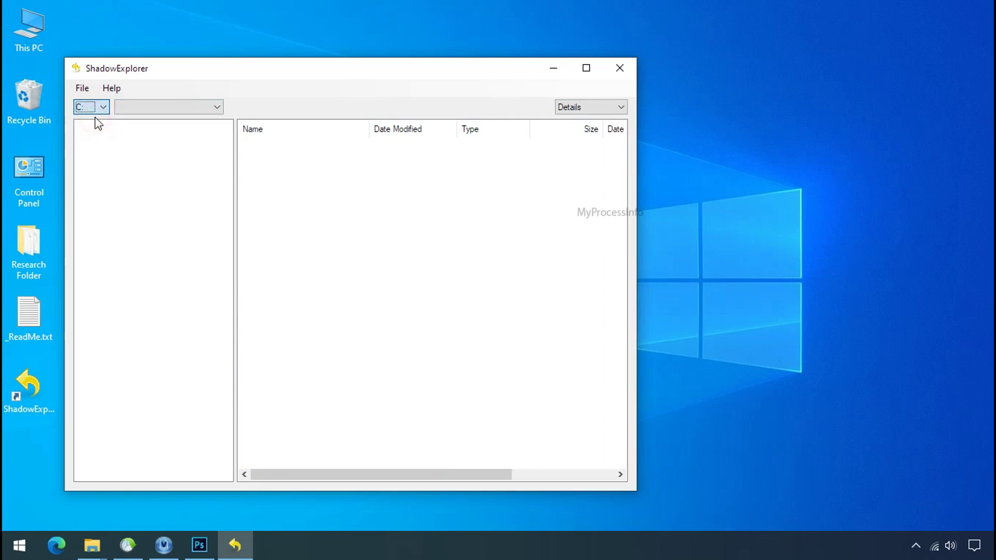
{"action": "left_click", "coordinate": [190, 107]}
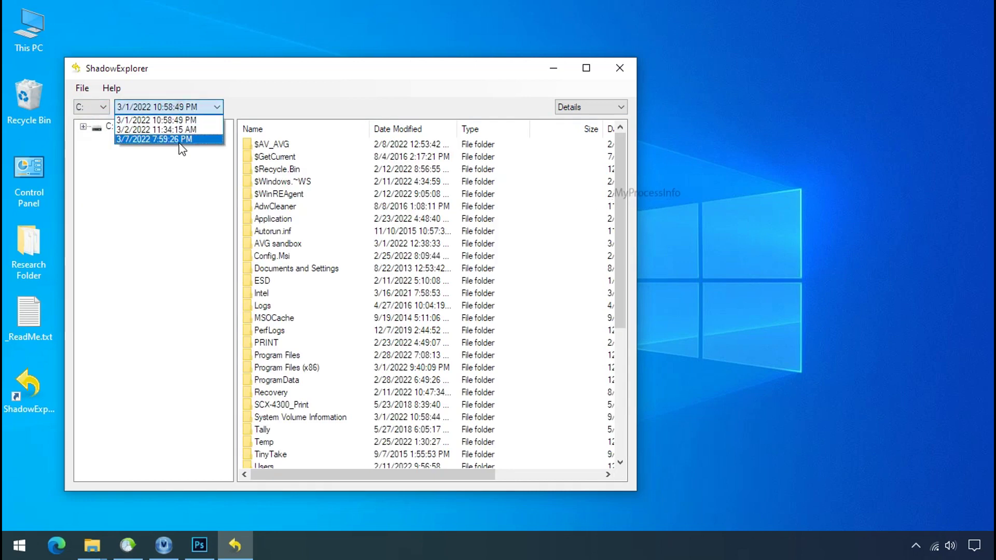
{"action": "left_click", "coordinate": [181, 121]}
{"action": "left_click", "coordinate": [83, 127]}
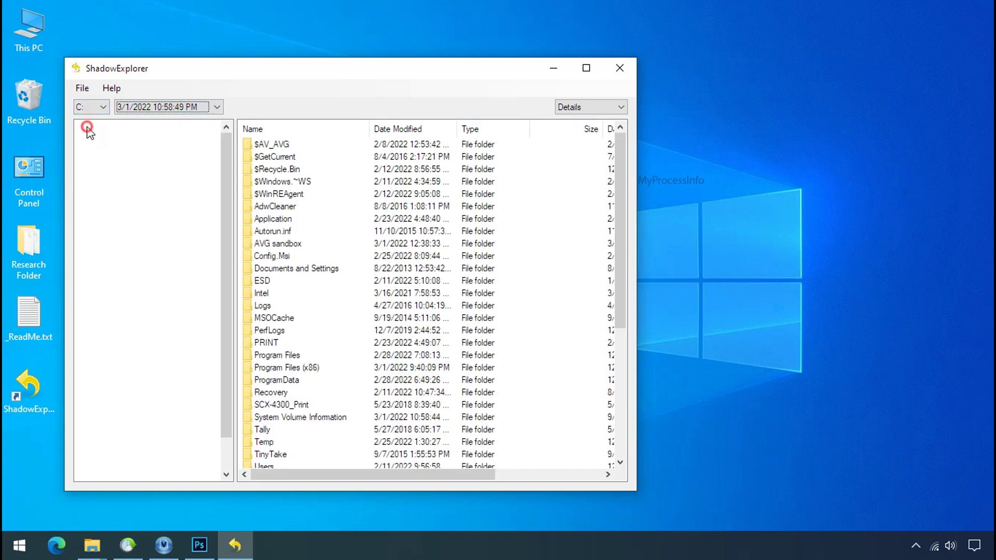
{"action": "left_click", "coordinate": [130, 441]}
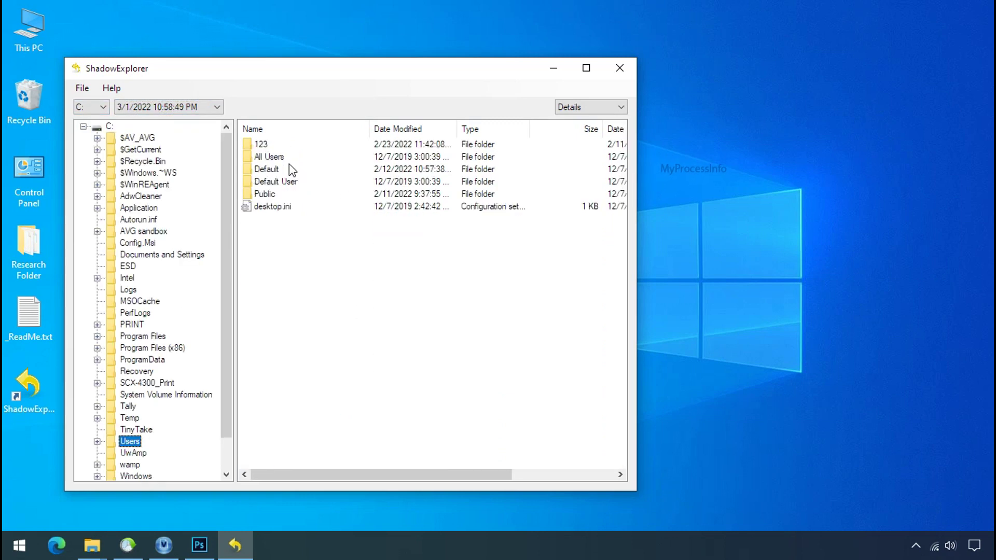
{"action": "left_click", "coordinate": [260, 146]}
{"action": "double_click", "coordinate": [266, 145]}
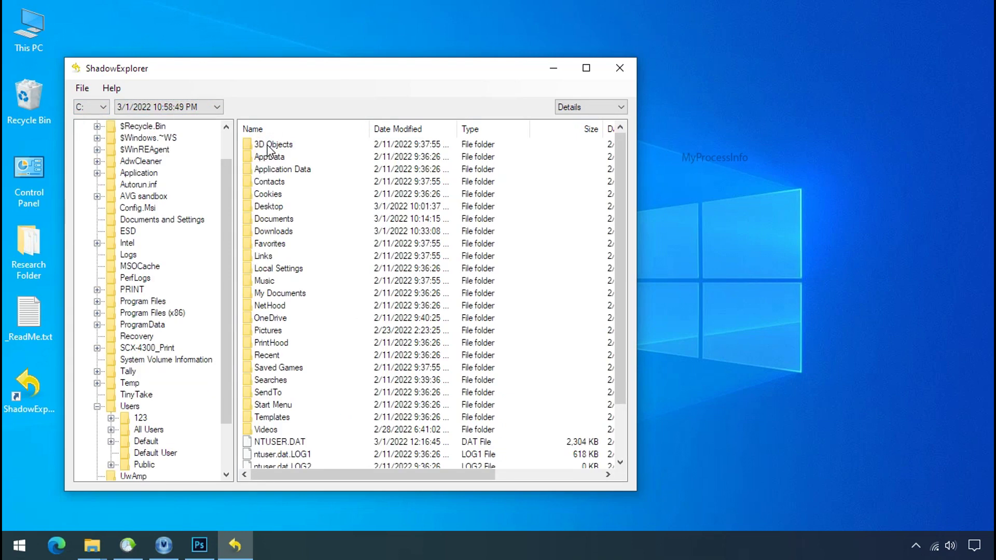
{"action": "left_click", "coordinate": [270, 208]}
{"action": "double_click", "coordinate": [273, 210]}
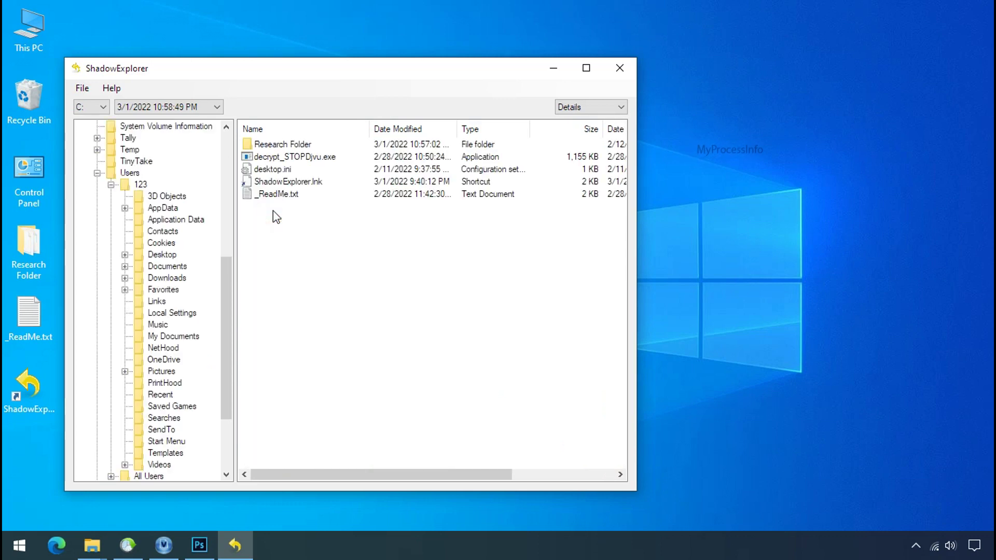
Export Research Folder to G:\Recover, then minimize ShadowExplorer
{"action": "left_click", "coordinate": [278, 144]}
{"action": "right_click", "coordinate": [277, 145]}
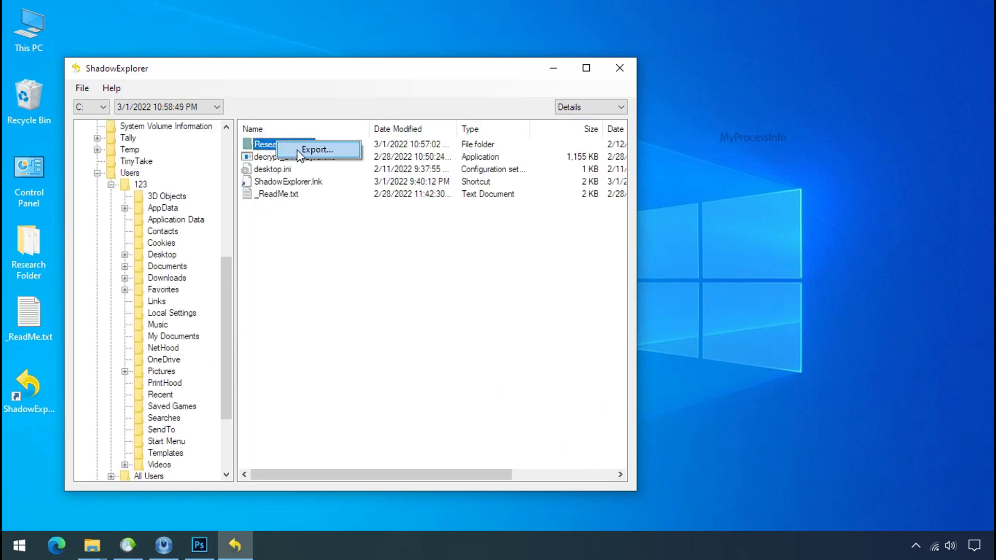
{"action": "left_click", "coordinate": [300, 151]}
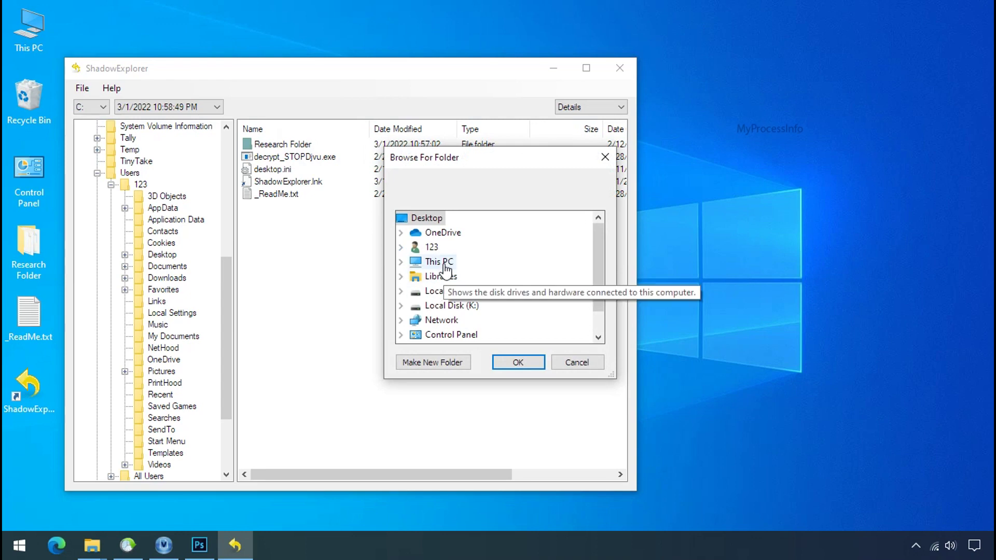
{"action": "double_click", "coordinate": [439, 260]}
{"action": "scroll", "coordinate": [483, 288], "scroll_direction": "down", "scroll_amount": 2}
{"action": "double_click", "coordinate": [488, 291]}
{"action": "left_click", "coordinate": [468, 305]}
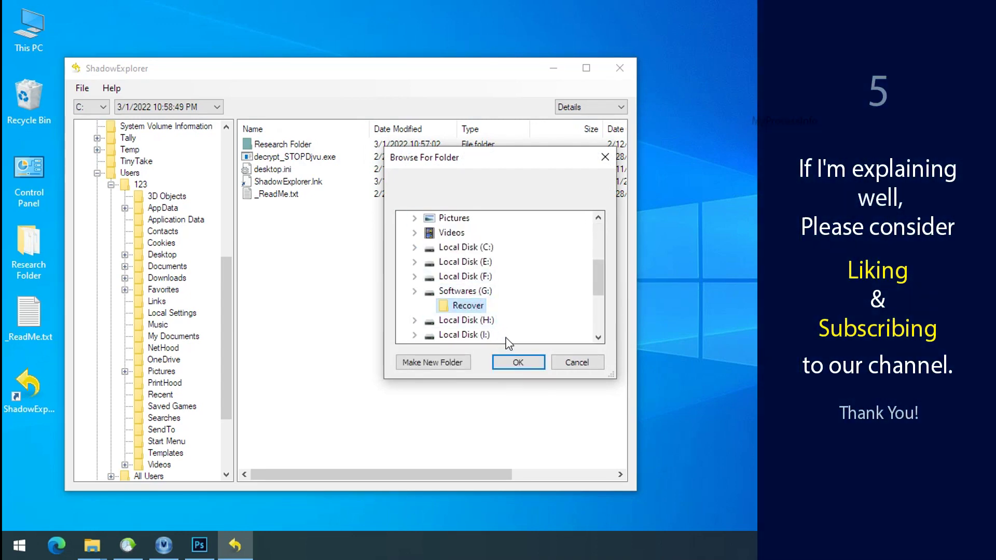
{"action": "left_click", "coordinate": [515, 363]}
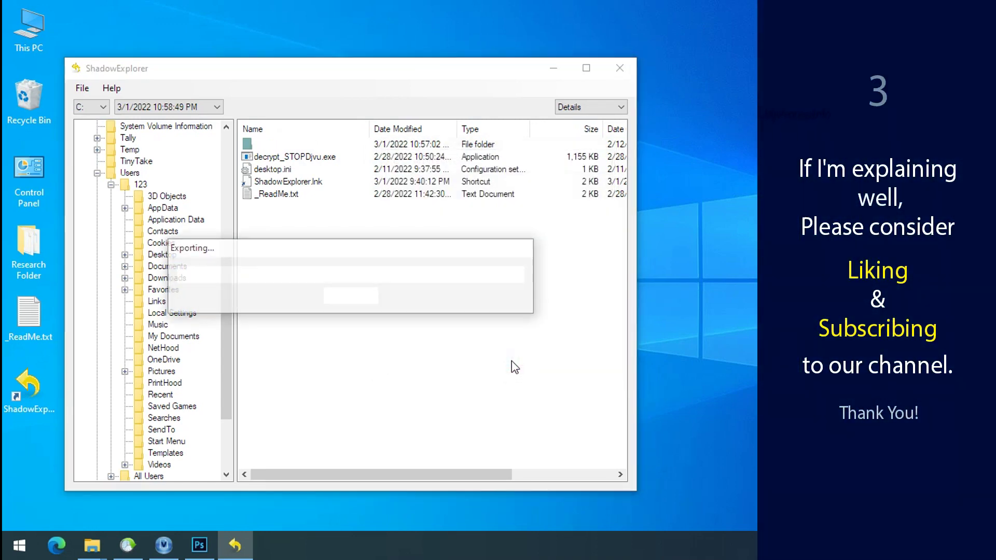
{"action": "left_click", "coordinate": [554, 69]}
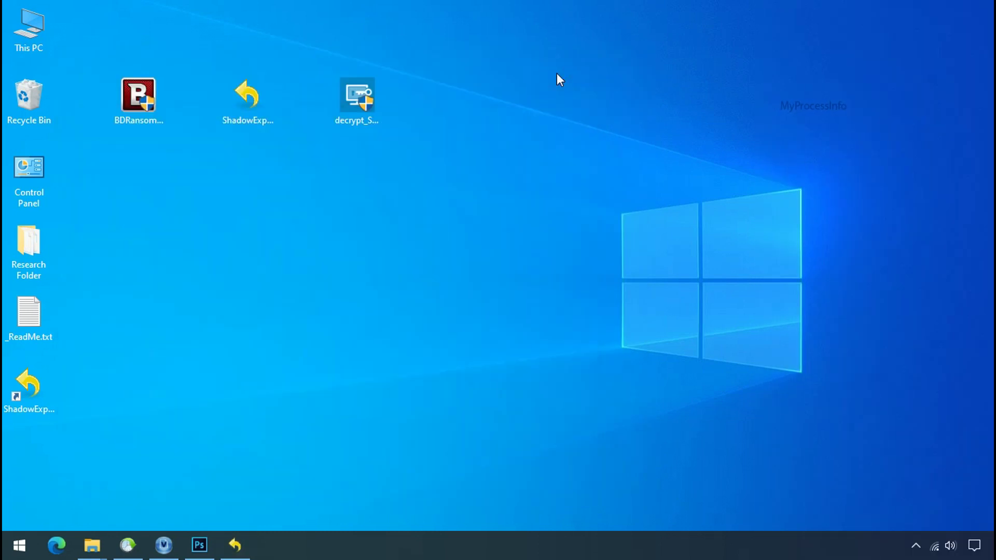
Open Research Folder inside Recover on Softwares (G:) in File Explorer
{"action": "left_click", "coordinate": [94, 548]}
{"action": "left_click", "coordinate": [118, 398]}
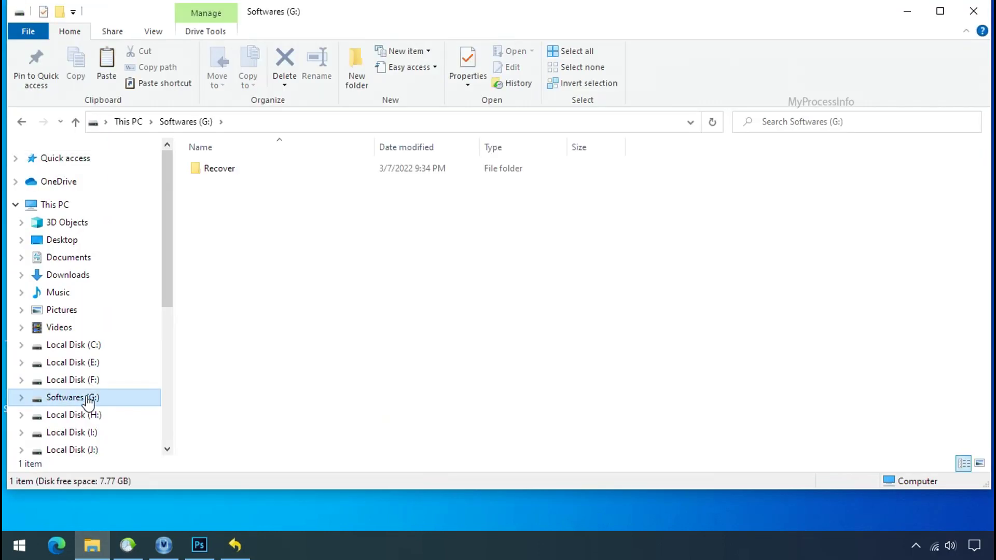
{"action": "double_click", "coordinate": [201, 171]}
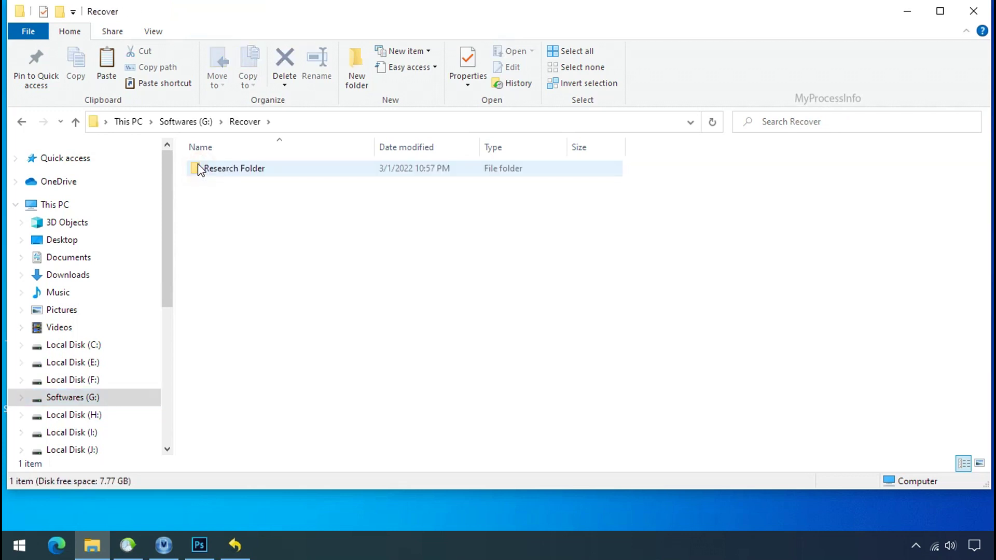
{"action": "double_click", "coordinate": [207, 171]}
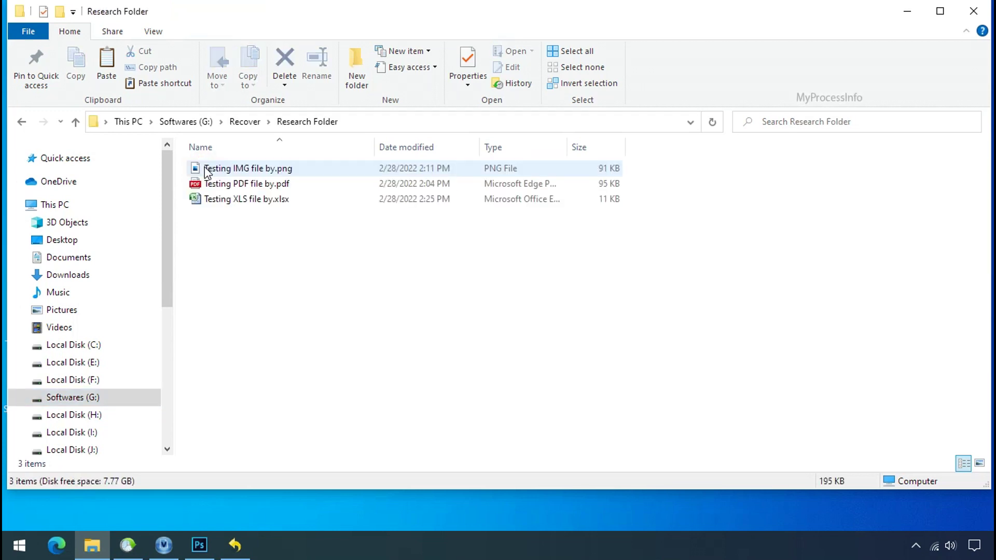
Check the restored PNG, PDF and XLSX files and enlarge them to extra-large icon thumbnails
{"action": "left_click", "coordinate": [222, 171]}
{"action": "left_click", "coordinate": [231, 184]}
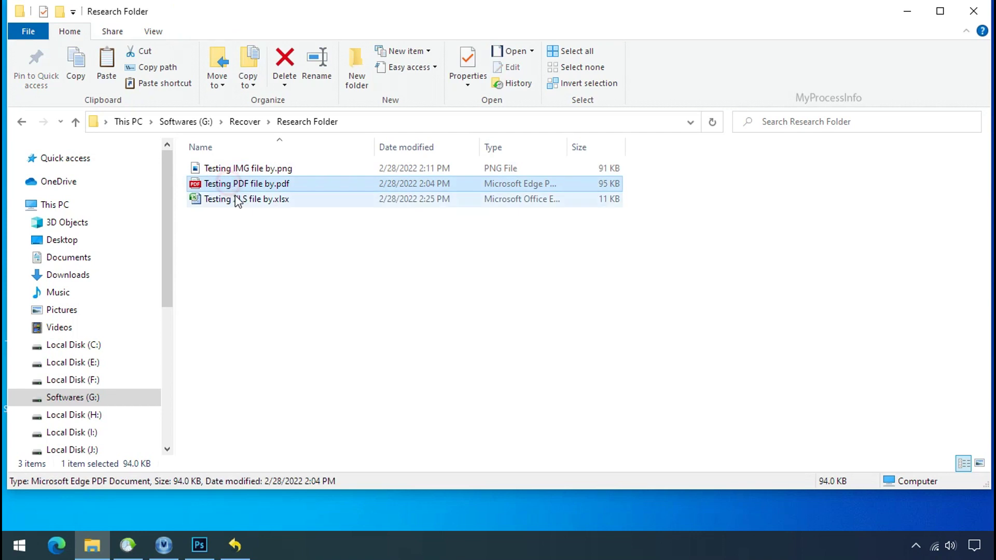
{"action": "left_click", "coordinate": [243, 199]}
{"action": "left_click", "coordinate": [257, 170]}
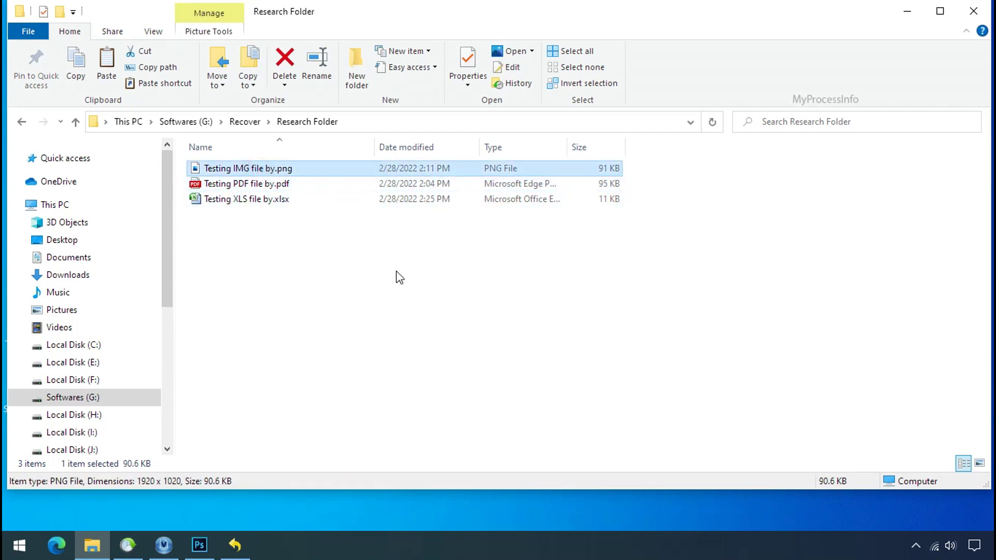
{"action": "scroll", "coordinate": [411, 287], "scroll_direction": "up", "scroll_amount": 3, "text": "ctrl"}
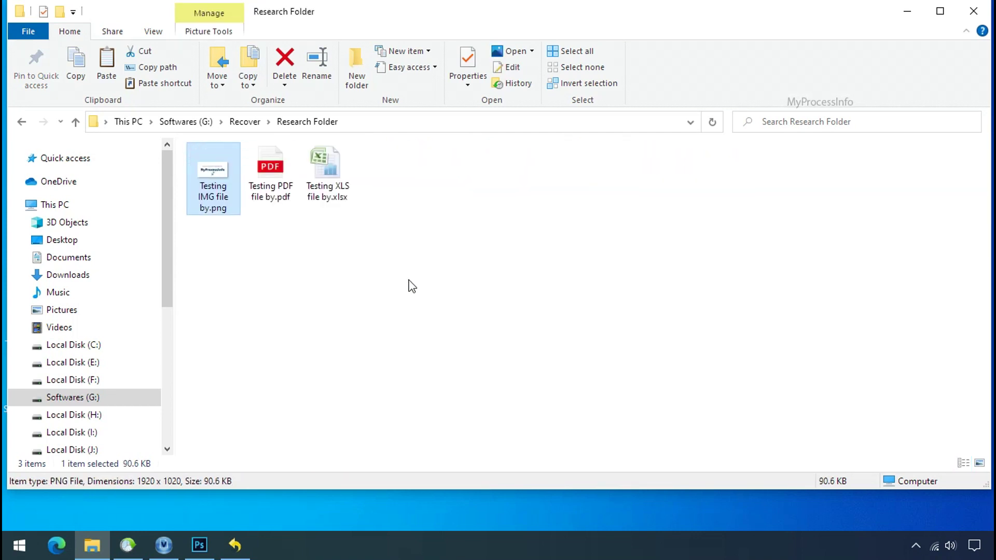
{"action": "scroll", "coordinate": [411, 286], "scroll_direction": "up", "scroll_amount": 3, "text": "ctrl"}
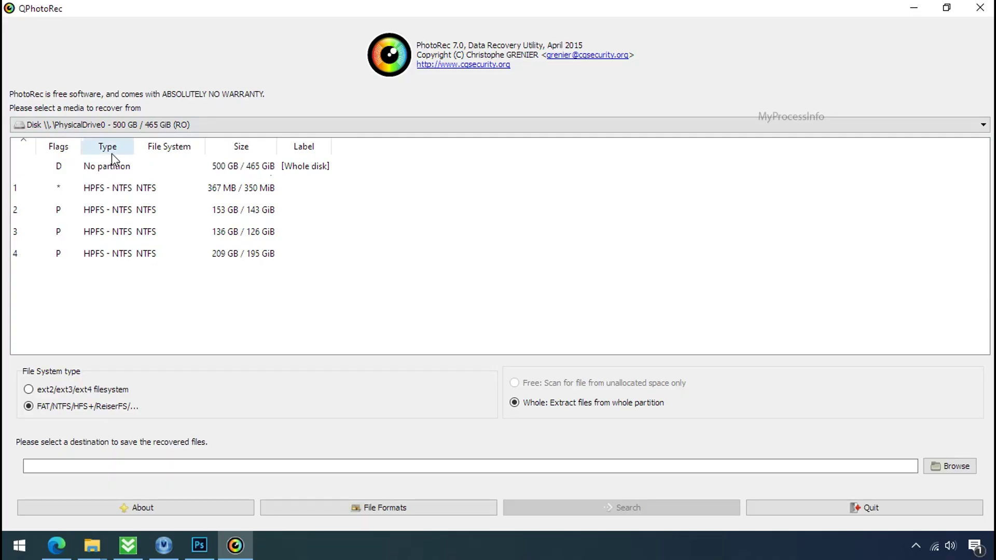
{"action": "left_click", "coordinate": [165, 126]}
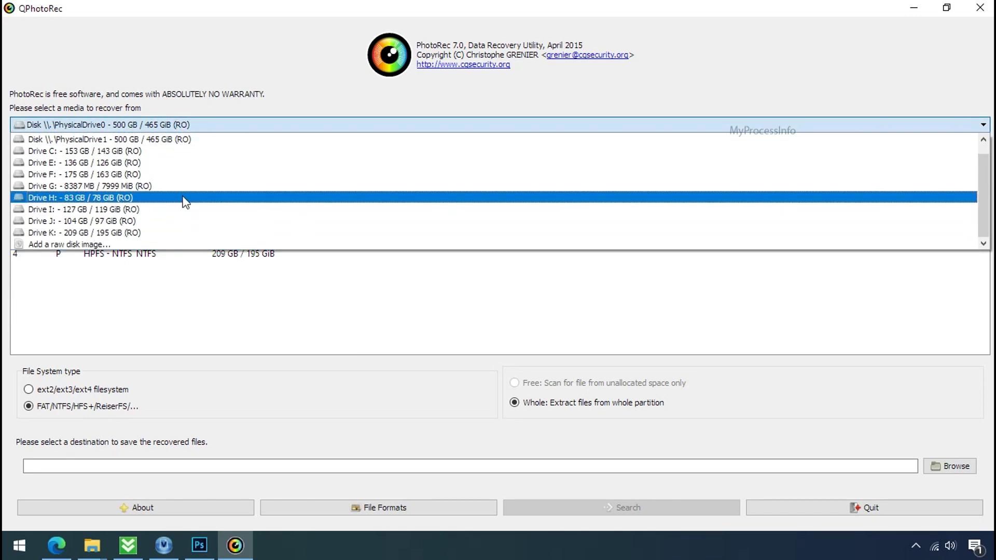
{"action": "left_click", "coordinate": [261, 82]}
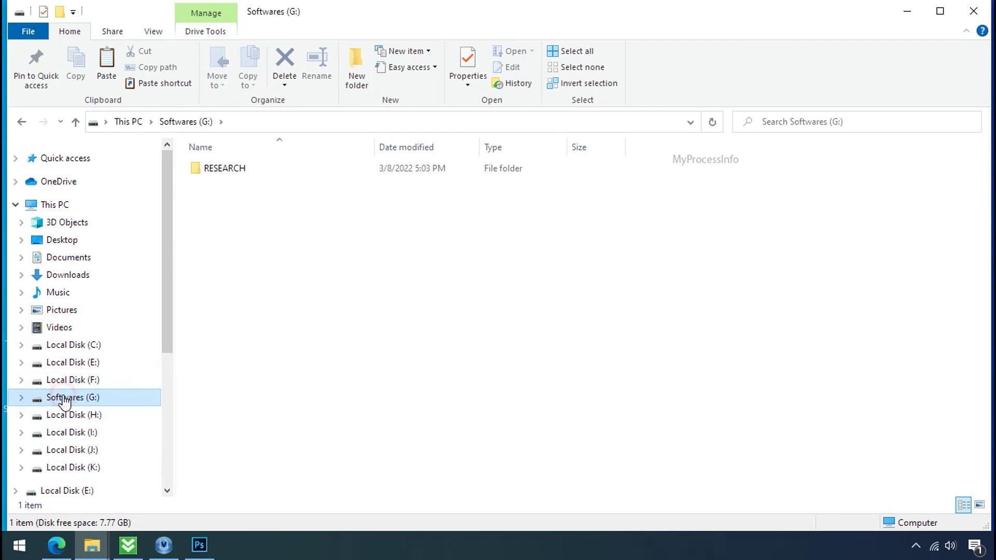
Open RESEARCH on drive G:, select CounterStrike_PATCH.exe, then check the TestDisk download page address in Edge
{"action": "double_click", "coordinate": [222, 171]}
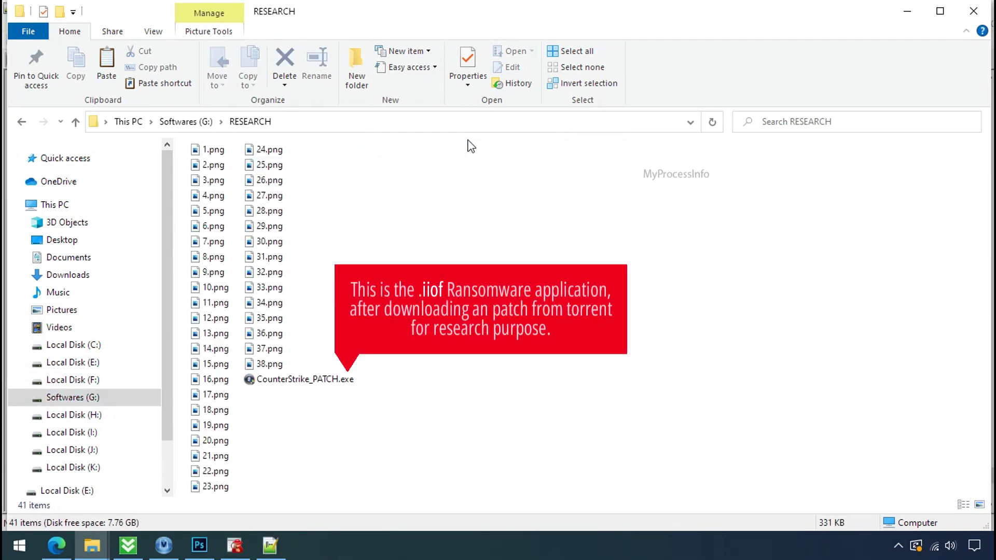
{"action": "left_click", "coordinate": [345, 384]}
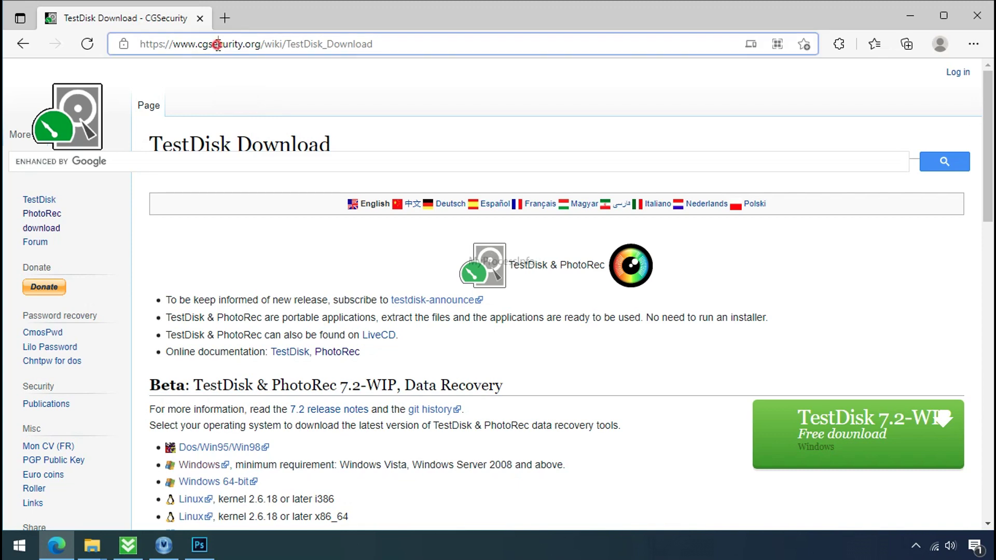
{"action": "left_click", "coordinate": [216, 45]}
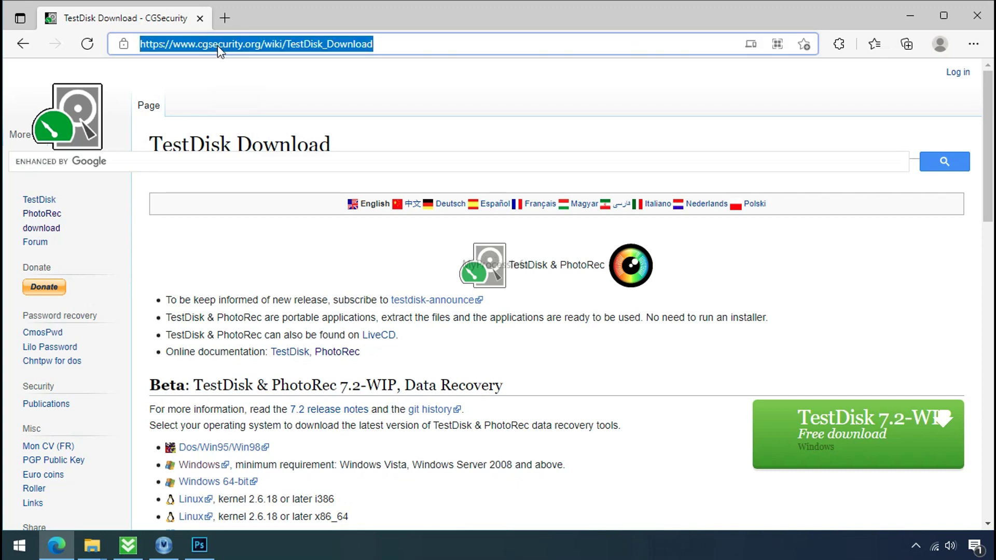
{"action": "left_click", "coordinate": [257, 100]}
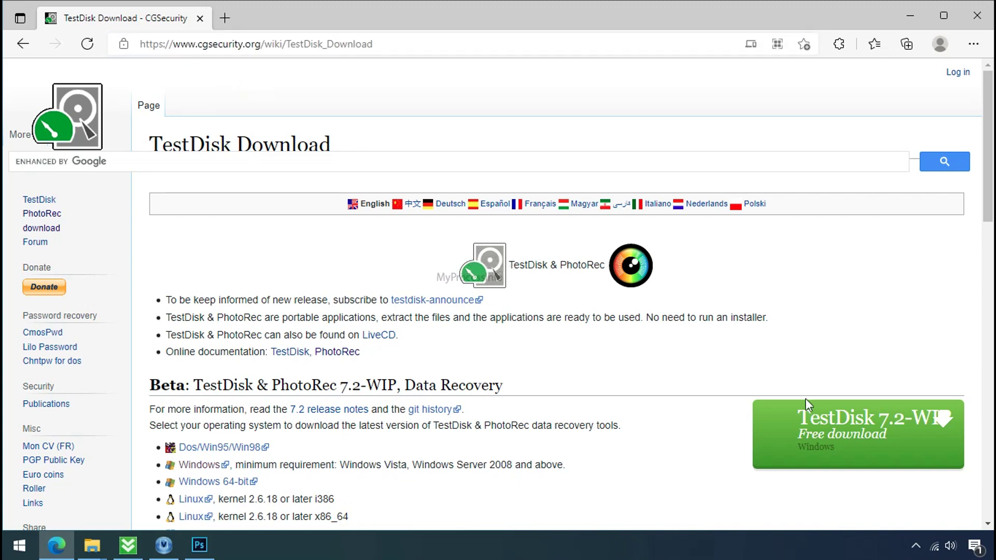
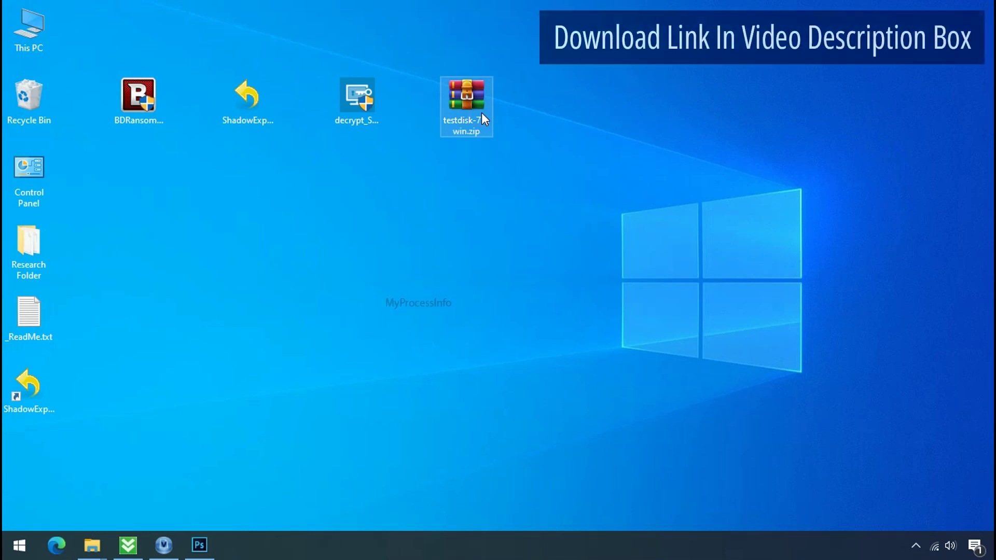
Extract the testdisk zip into its own folder and open the testdisk-7.0 subfolder
{"action": "right_click", "coordinate": [482, 113]}
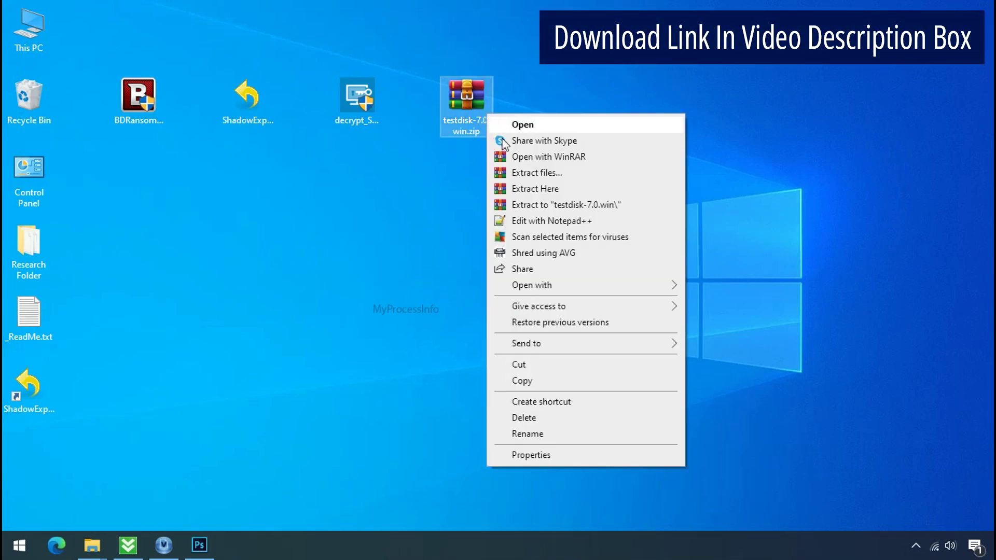
{"action": "left_click", "coordinate": [550, 208]}
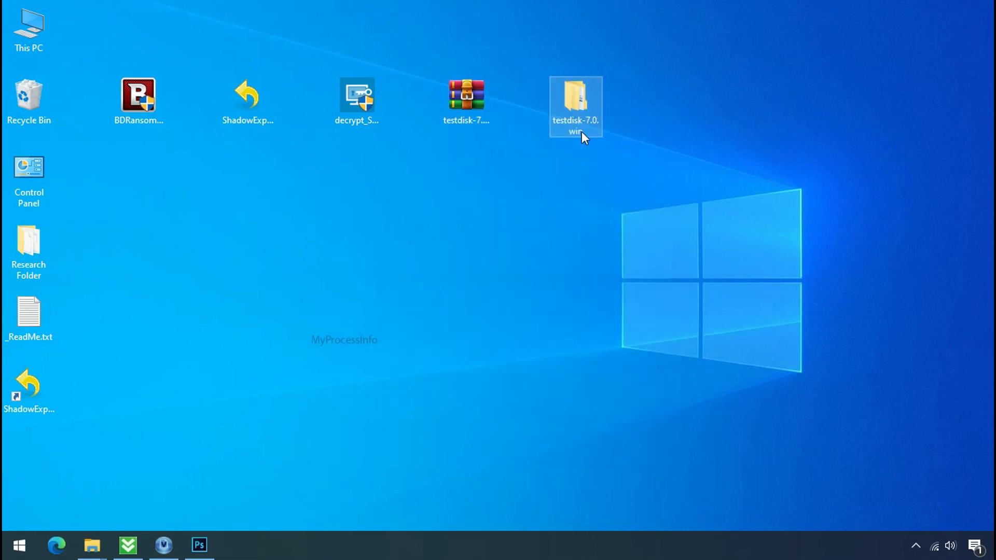
{"action": "double_click", "coordinate": [581, 132]}
{"action": "double_click", "coordinate": [233, 168]}
Launch qphotorec_win.exe and pick Drive C: as the media to recover from
{"action": "scroll", "coordinate": [280, 347], "scroll_direction": "down", "scroll_amount": 4}
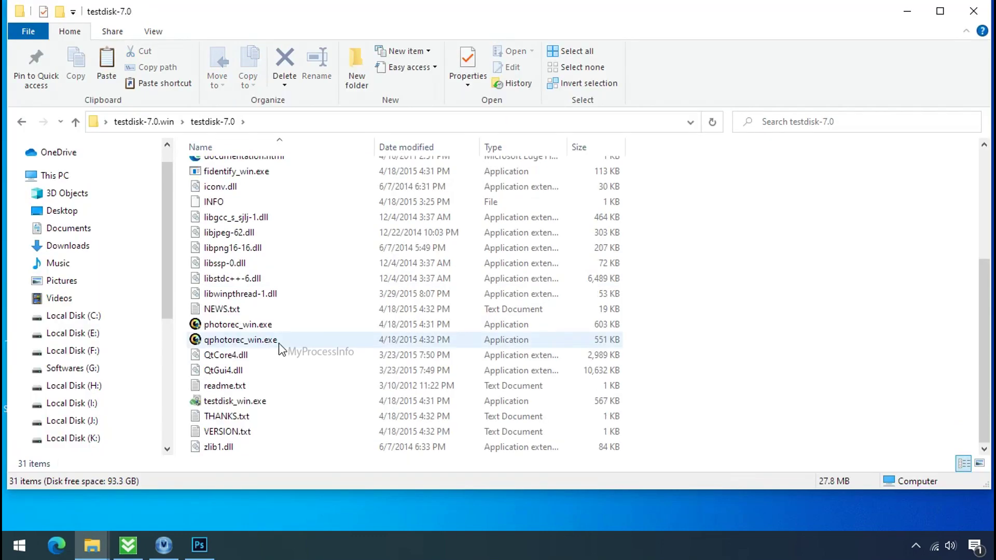
{"action": "left_click", "coordinate": [278, 345]}
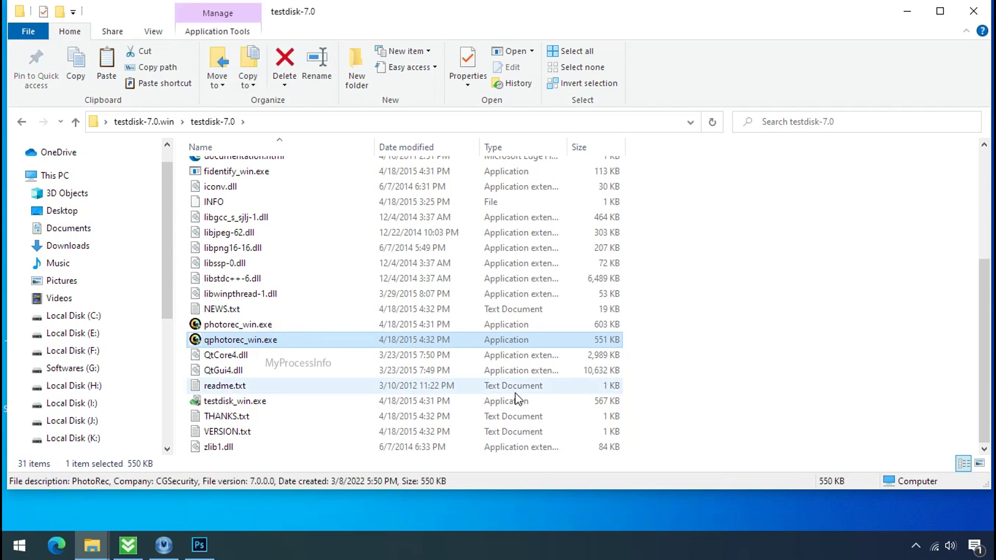
{"action": "double_click", "coordinate": [240, 343]}
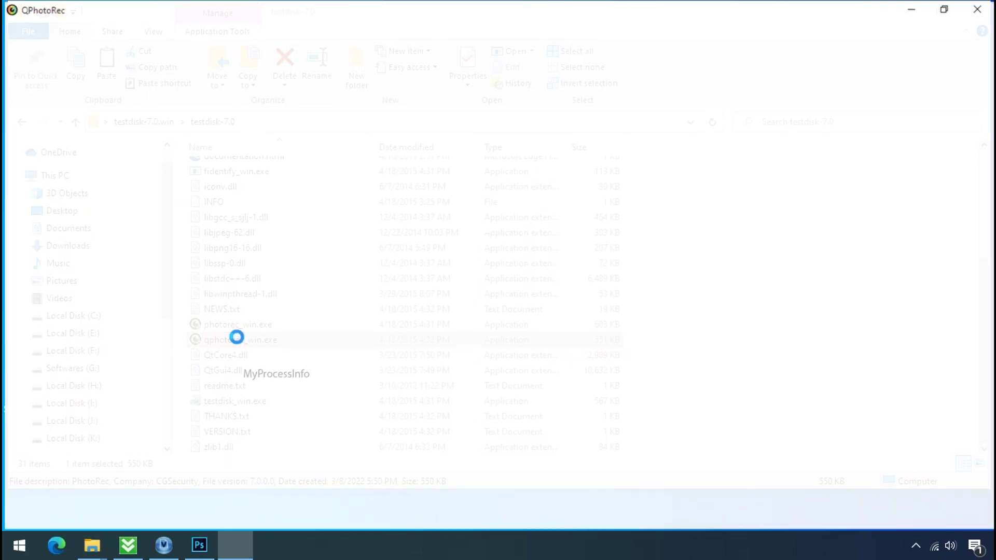
{"action": "left_click", "coordinate": [199, 126]}
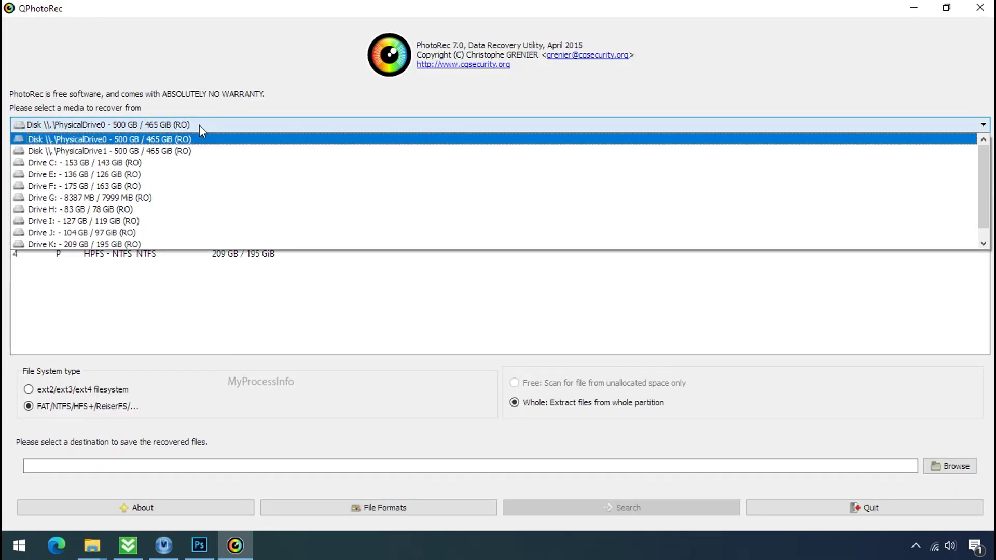
{"action": "left_click", "coordinate": [211, 164]}
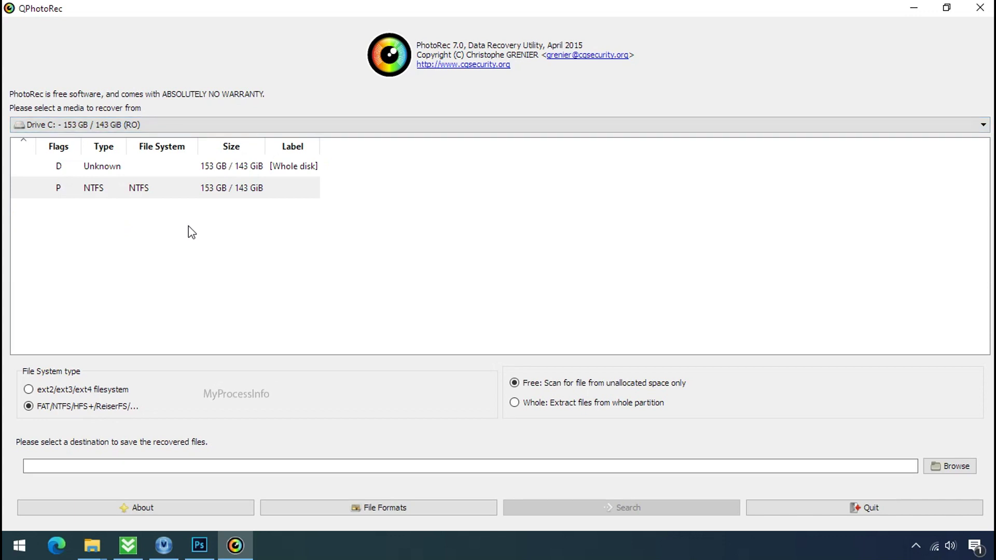
Reset the File Formats list so only png is ticked, then confirm with OK
{"action": "left_click", "coordinate": [365, 507]}
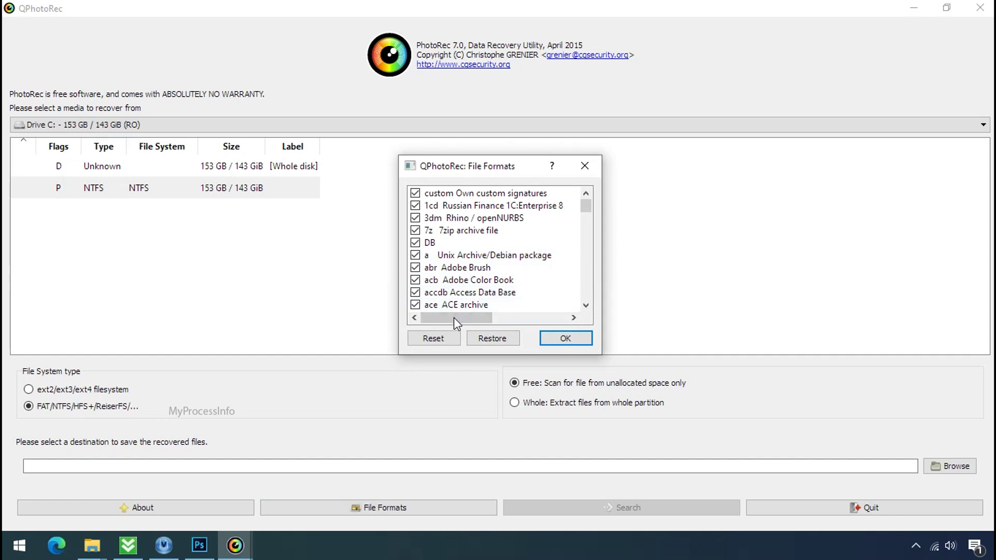
{"action": "left_click", "coordinate": [442, 339]}
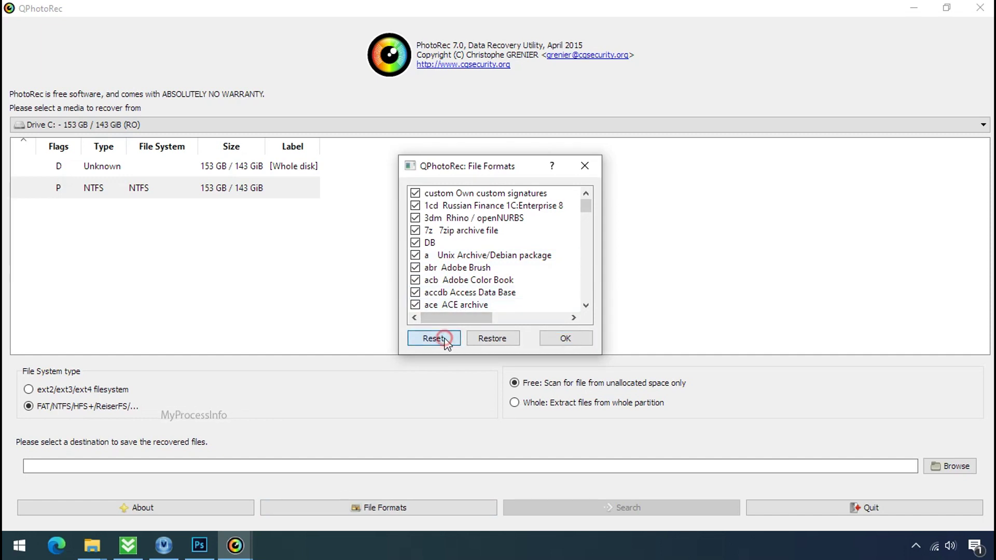
{"action": "left_click", "coordinate": [447, 279]}
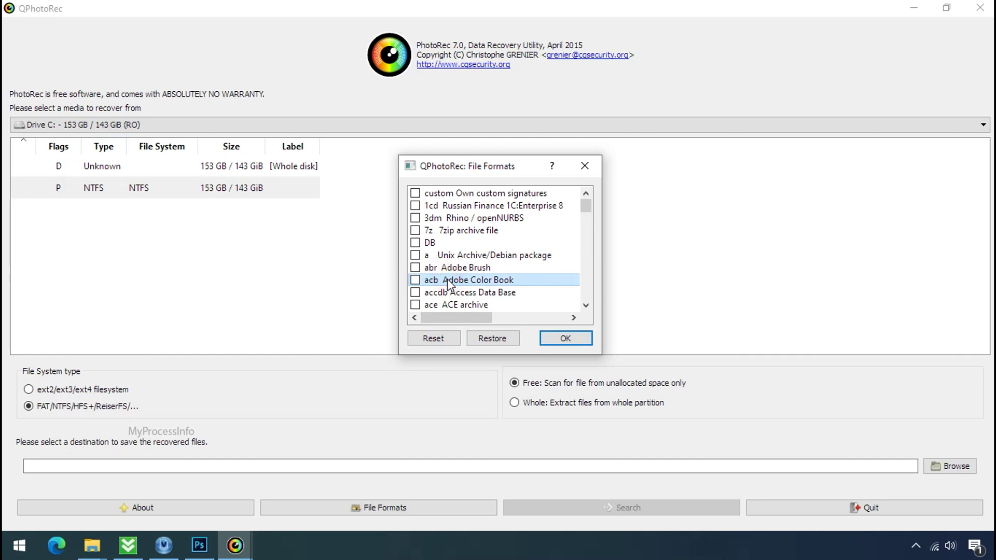
{"action": "key", "text": "j"}
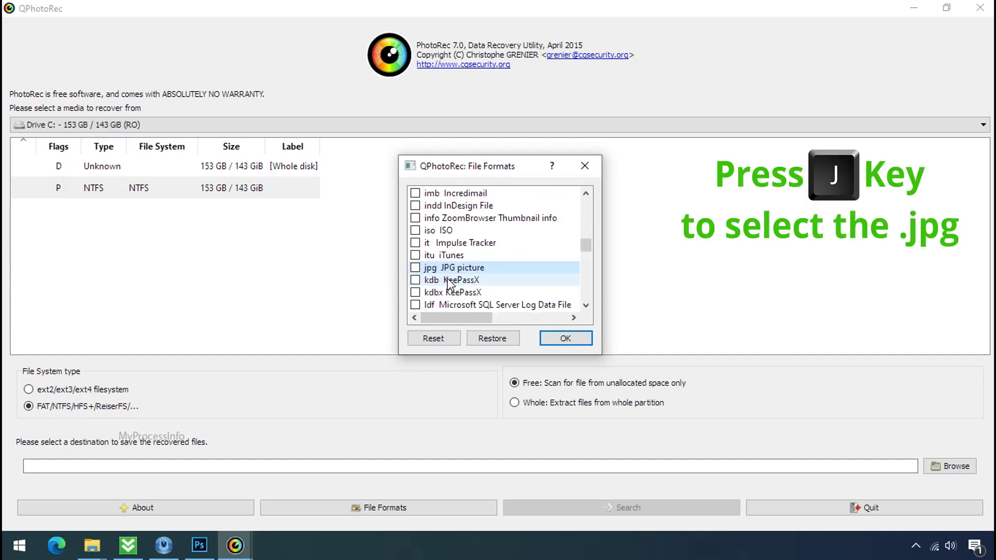
{"action": "key", "text": "p"}
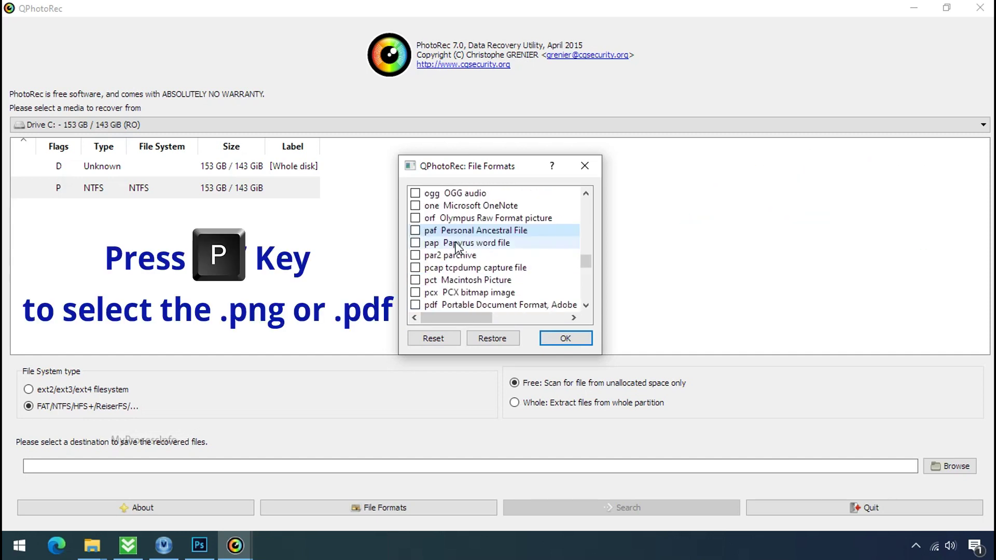
{"action": "scroll", "coordinate": [457, 247], "scroll_direction": "down", "scroll_amount": 2}
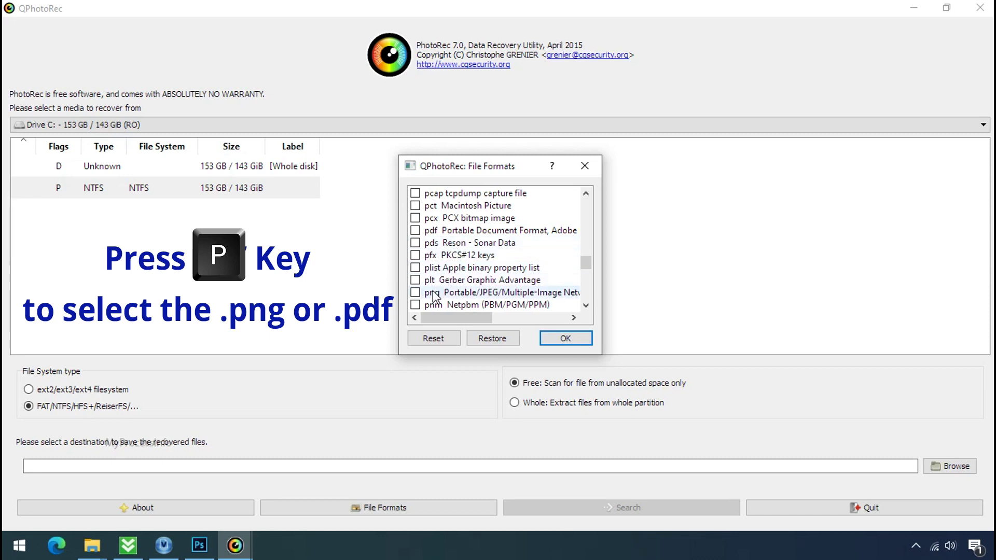
{"action": "left_click", "coordinate": [415, 292]}
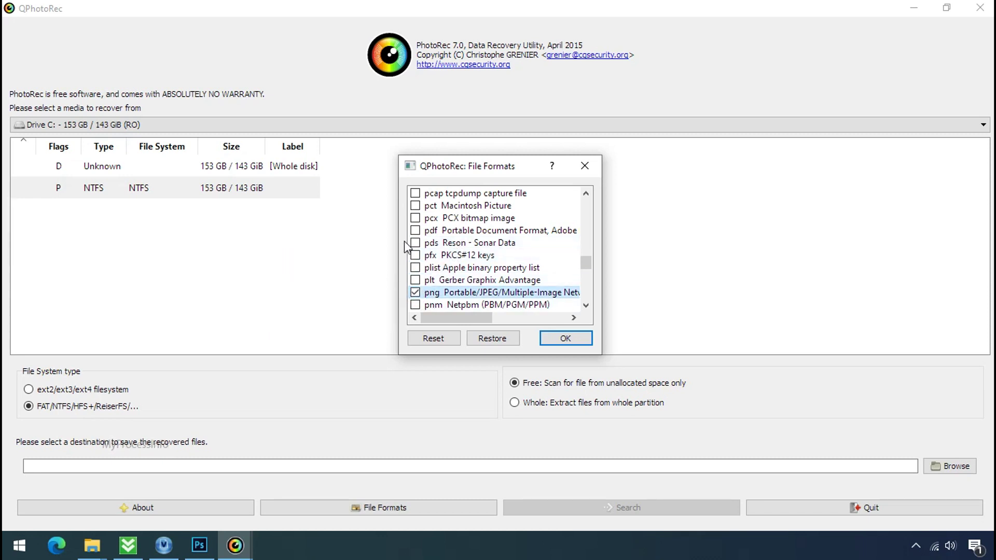
{"action": "left_click", "coordinate": [561, 340]}
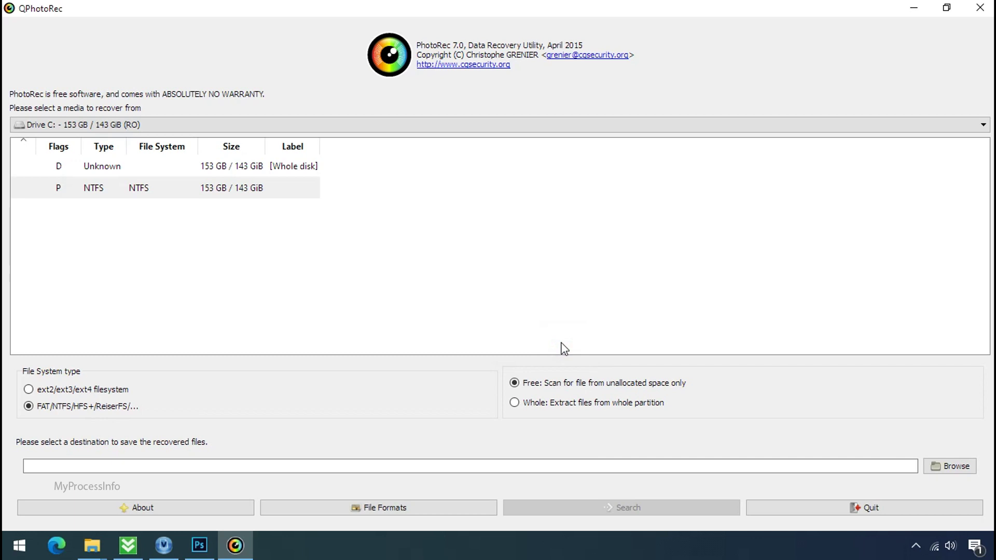
Create a new folder named Recovery on drive G: and select it as the destination
{"action": "left_click", "coordinate": [970, 468]}
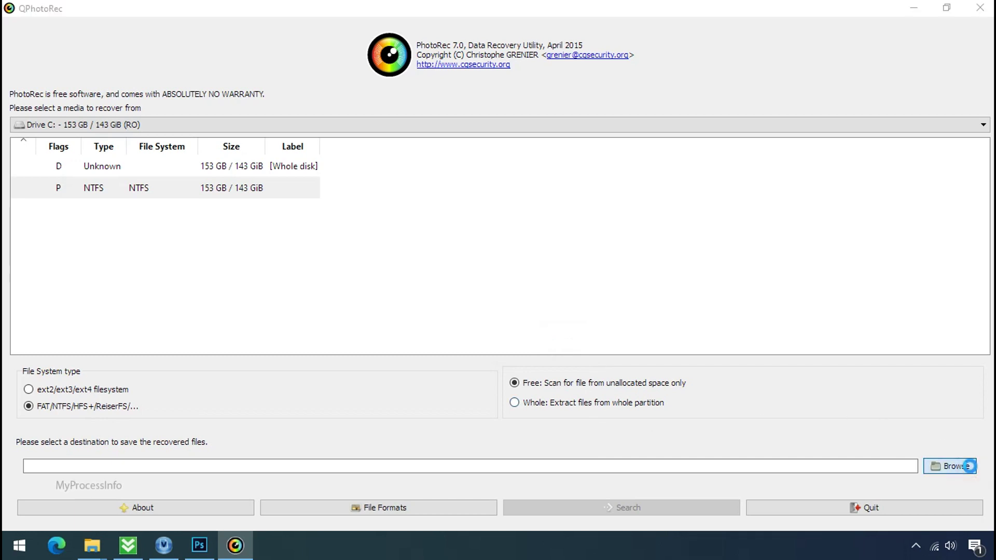
{"action": "right_click", "coordinate": [178, 189]}
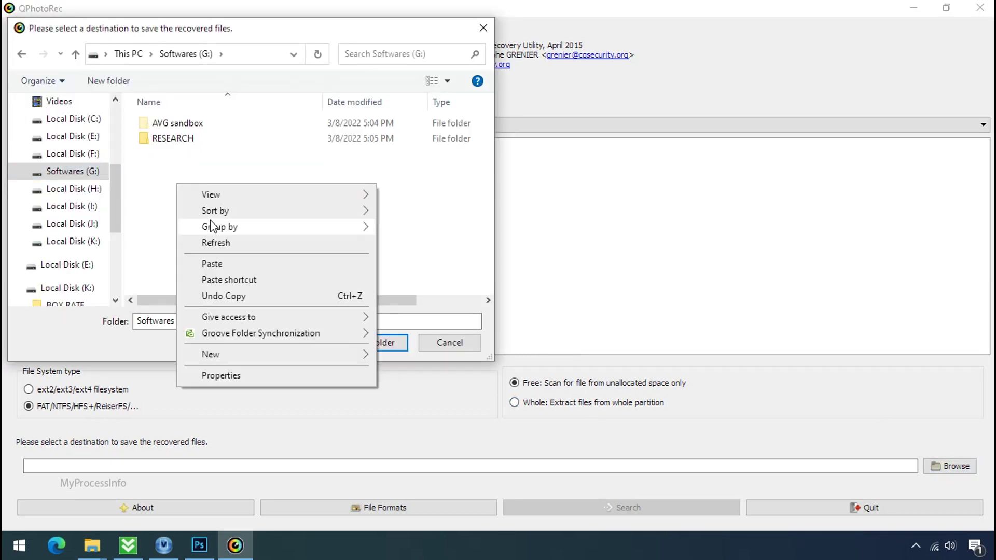
{"action": "mouse_move", "coordinate": [311, 354]}
{"action": "left_click", "coordinate": [409, 353]}
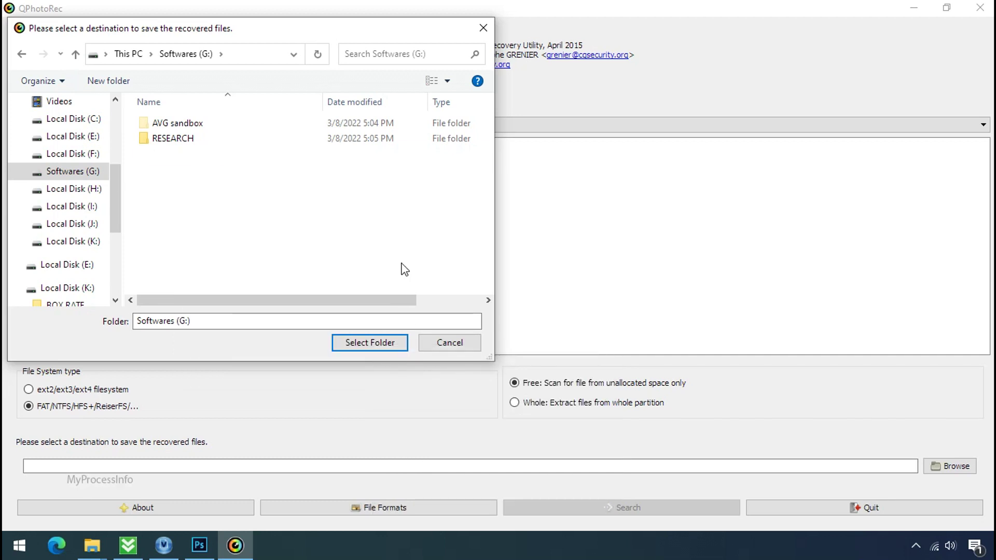
{"action": "type", "text": "Recovery"}
{"action": "key", "text": "Return"}
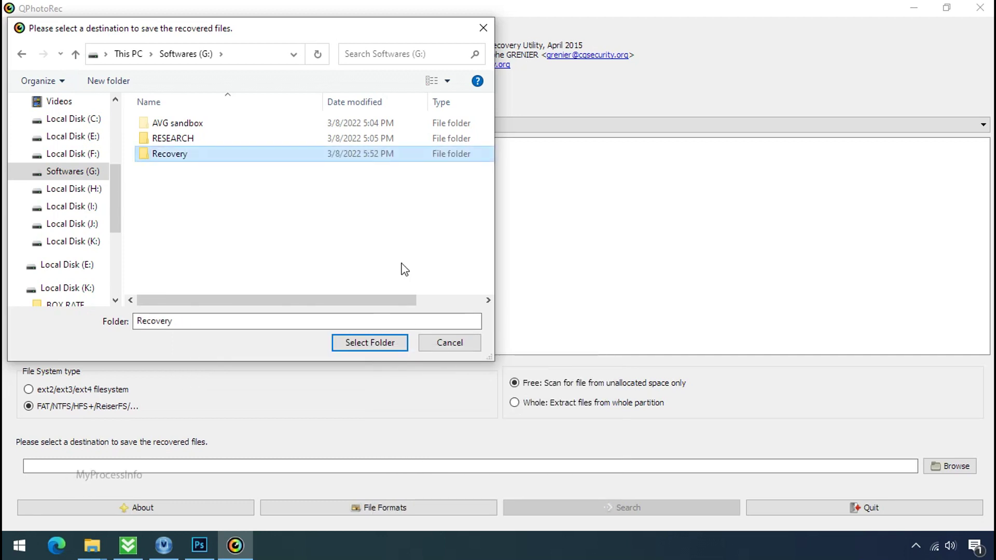
{"action": "left_click", "coordinate": [368, 346]}
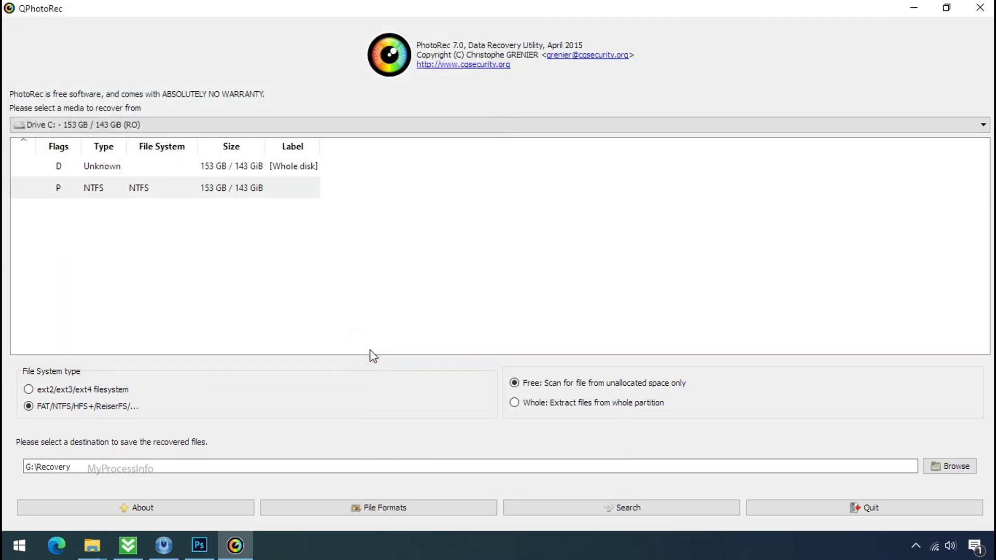
Start the Search on Drive C:, shrink the QPhotoRec window, and open G:\Recovery in File Explorer
{"action": "left_click", "coordinate": [627, 508]}
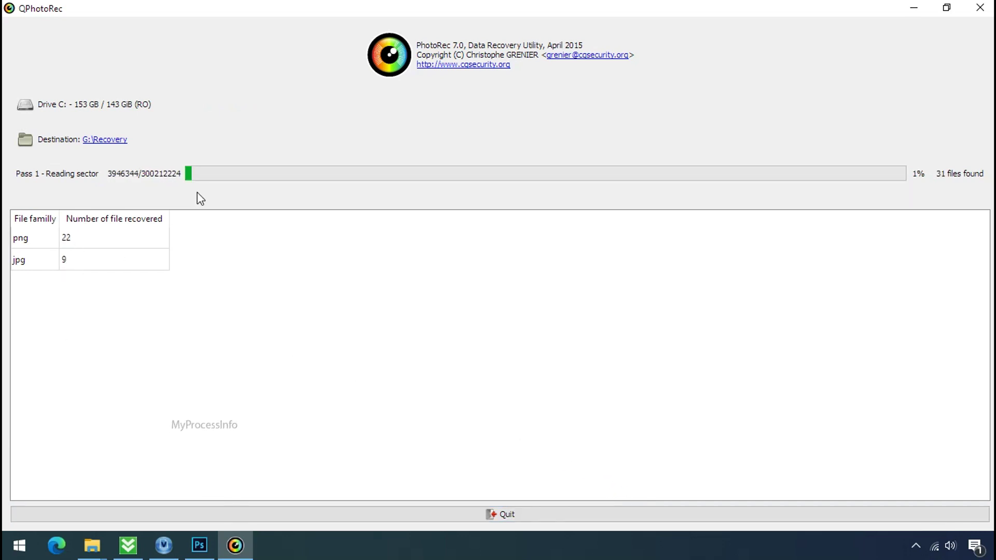
{"action": "left_click", "coordinate": [947, 7]}
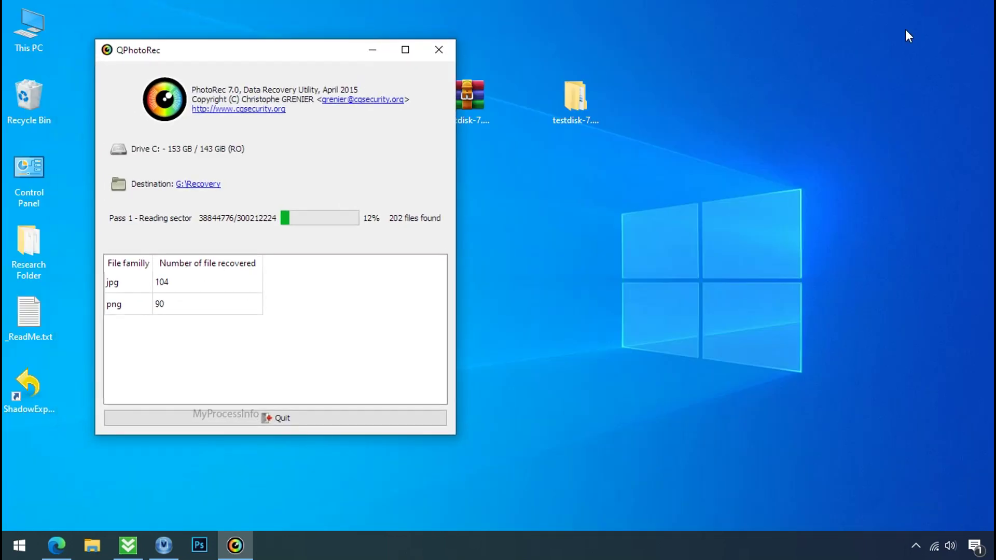
{"action": "left_click", "coordinate": [92, 545]}
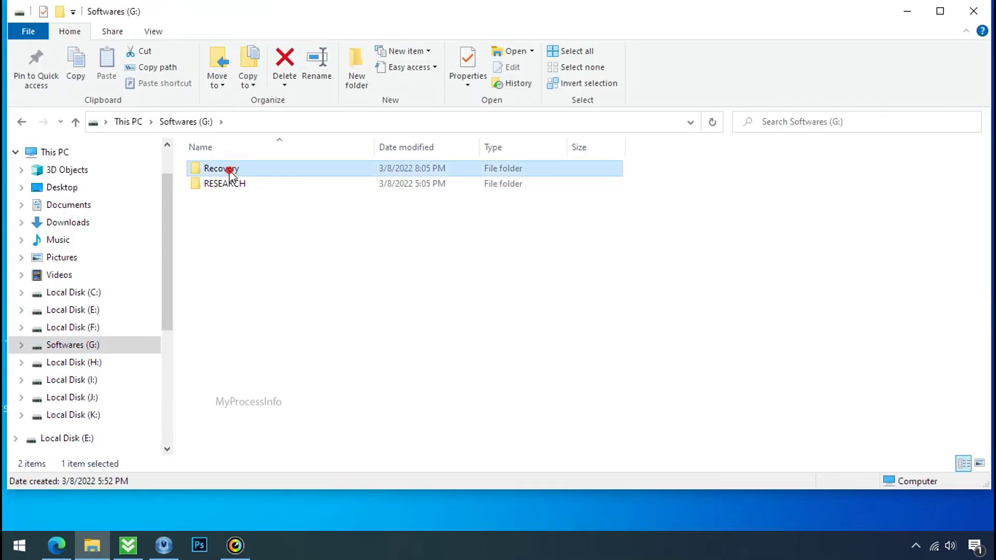
Open Recovery\recup_dir.3 and scroll through the recovered png and jpg files
{"action": "double_click", "coordinate": [222, 167]}
{"action": "double_click", "coordinate": [228, 199]}
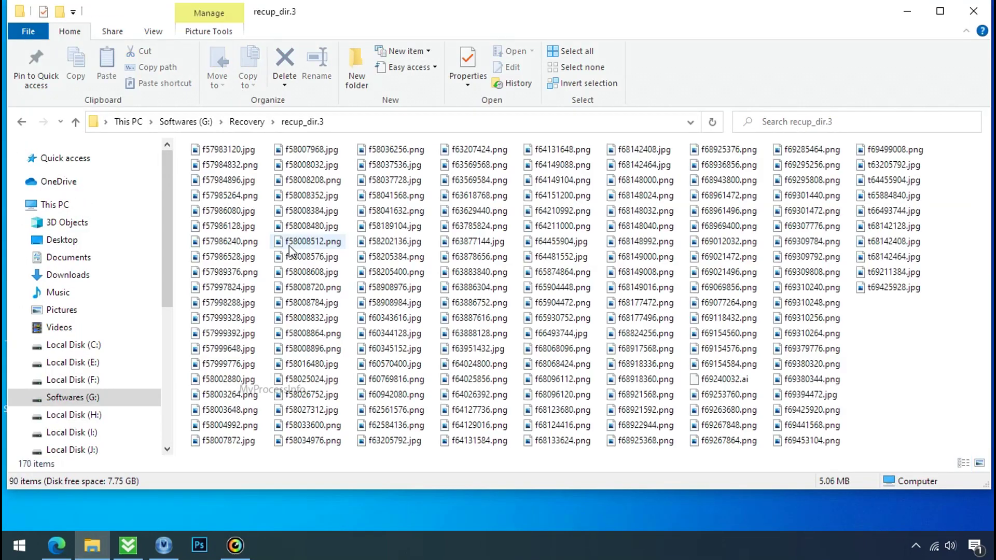
{"action": "scroll", "coordinate": [324, 244], "scroll_direction": "down", "scroll_amount": 3}
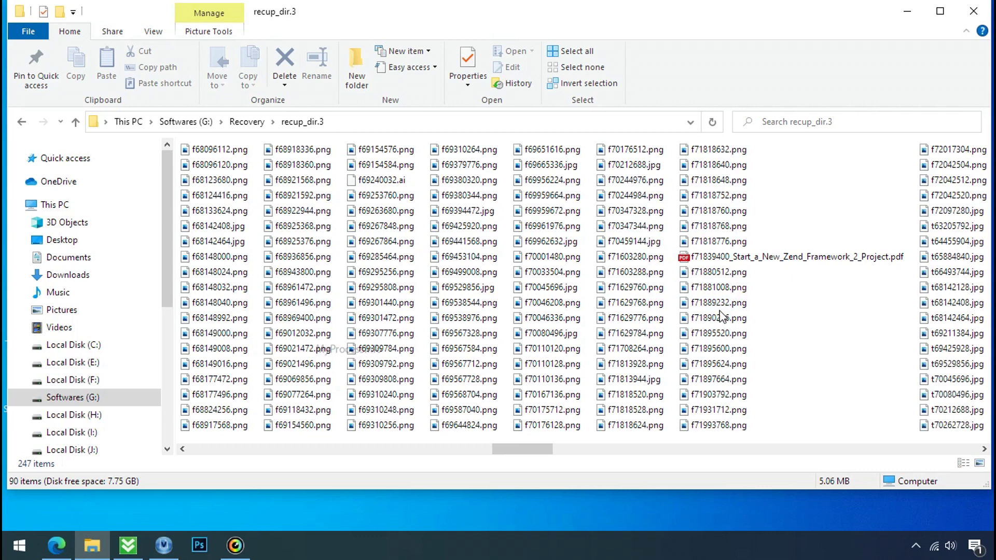
{"action": "scroll", "coordinate": [720, 317], "scroll_direction": "down", "scroll_amount": 3}
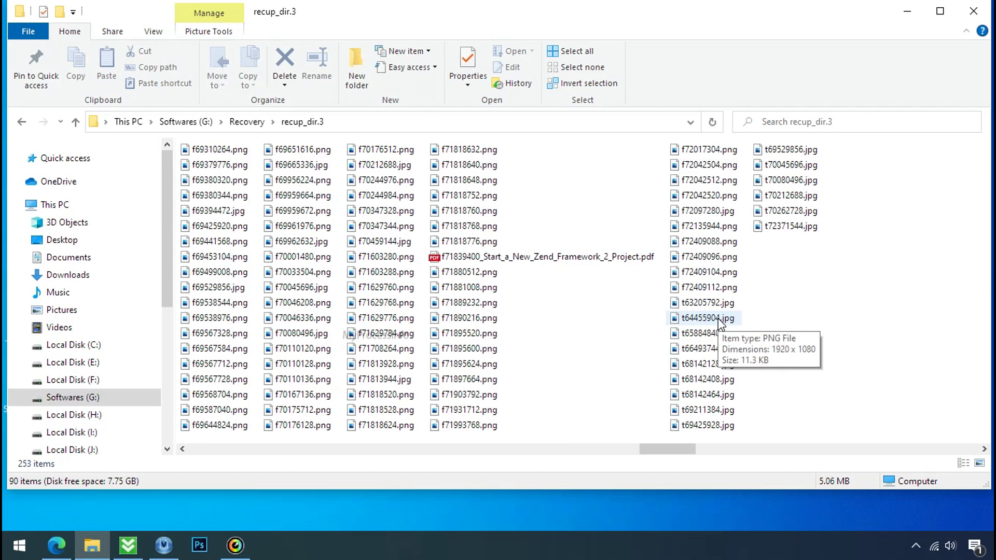
{"action": "scroll", "coordinate": [718, 319], "scroll_direction": "down", "scroll_amount": 1}
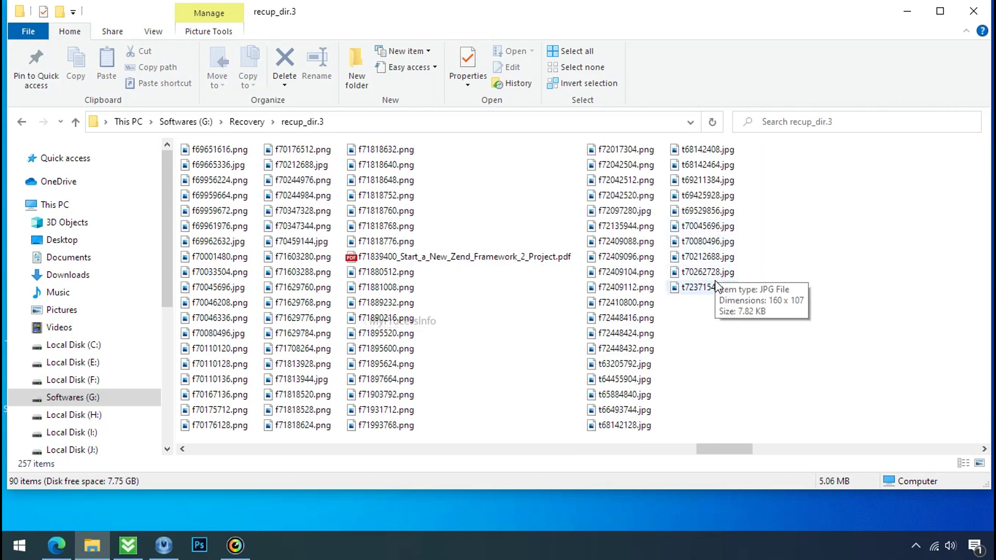
{"action": "scroll", "coordinate": [709, 340], "scroll_direction": "down", "scroll_amount": 3}
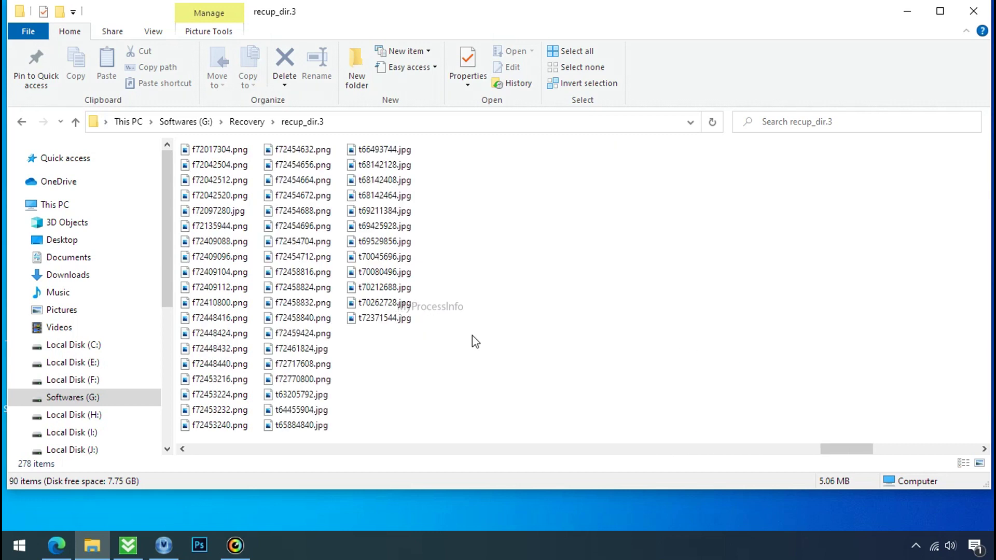